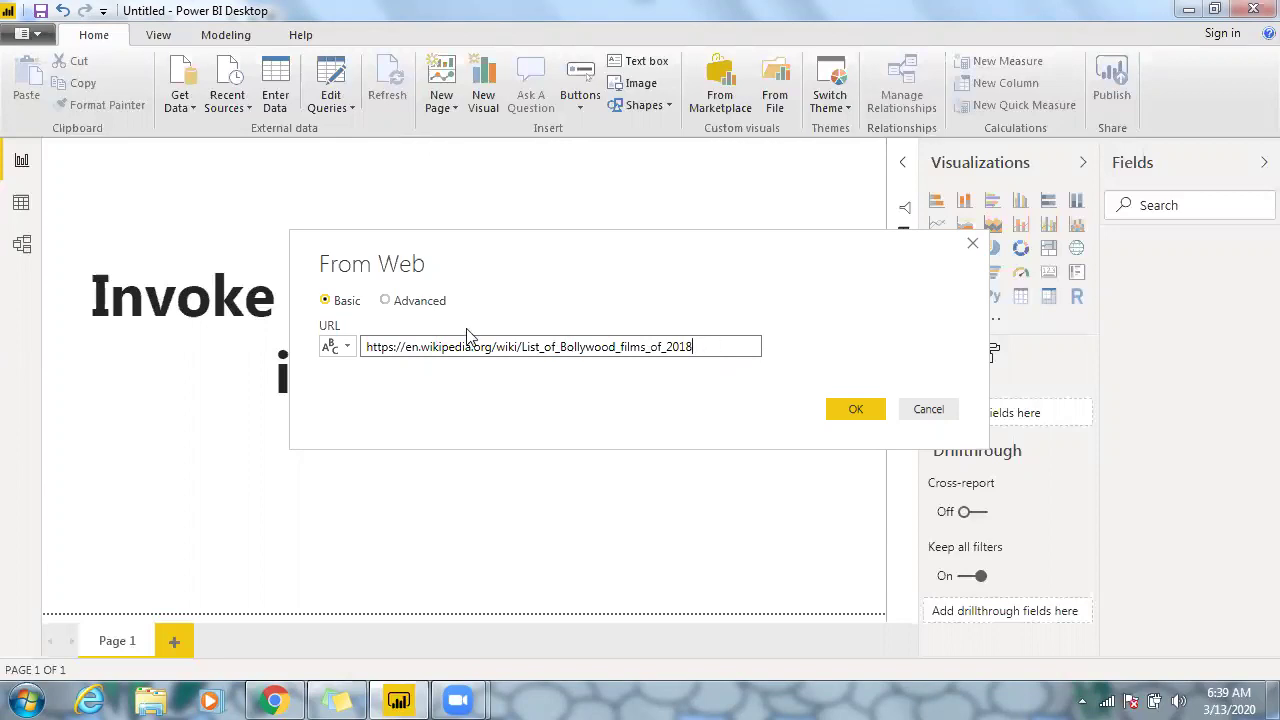
left_click(385, 301)
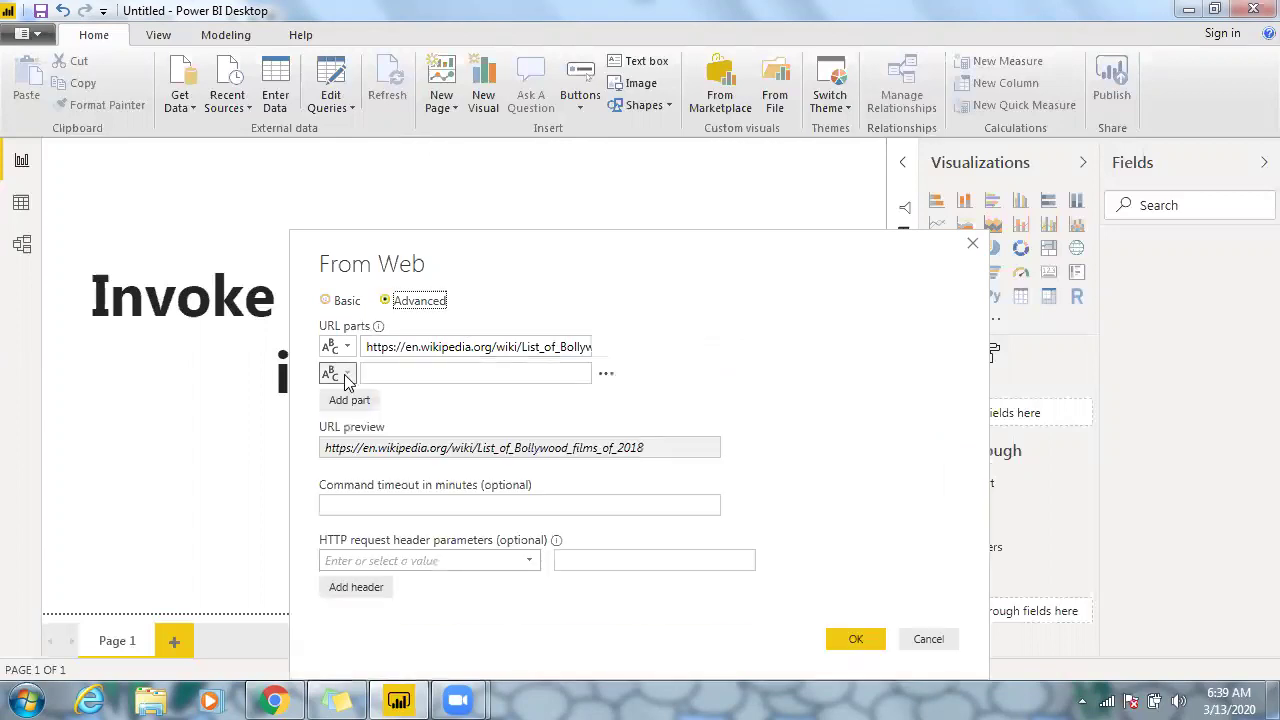
left_click(480, 346)
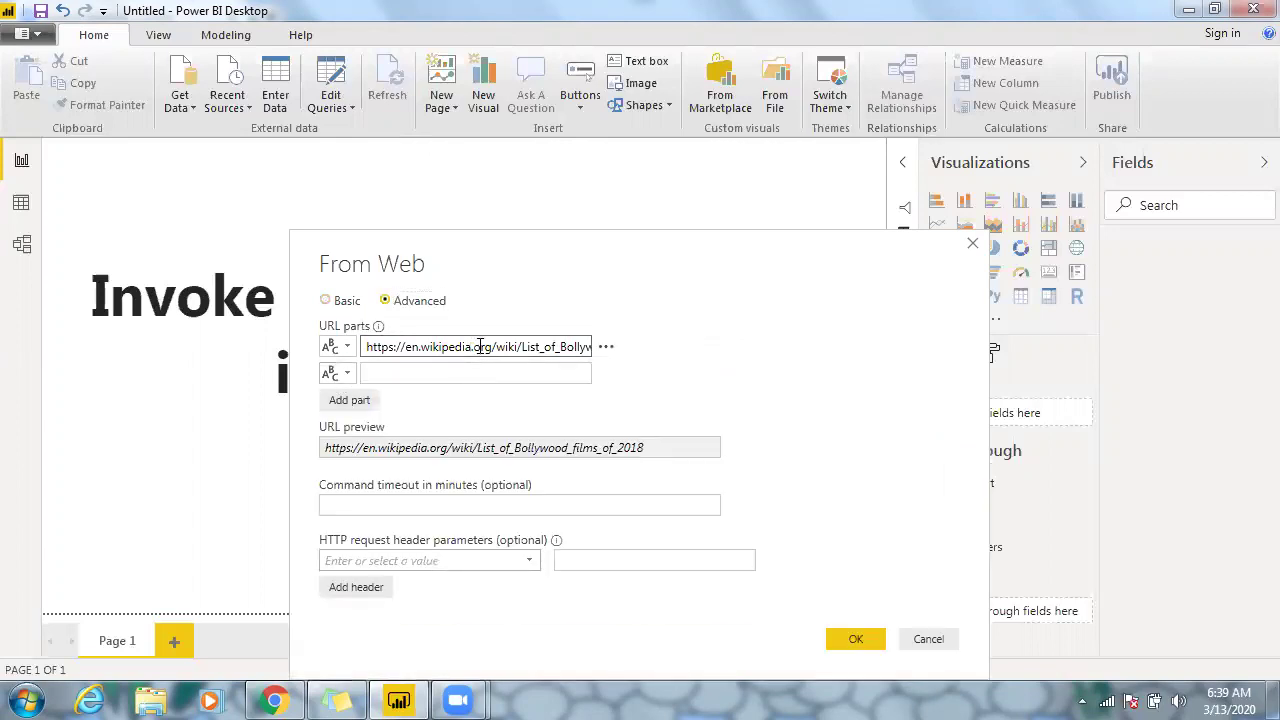
key("End")
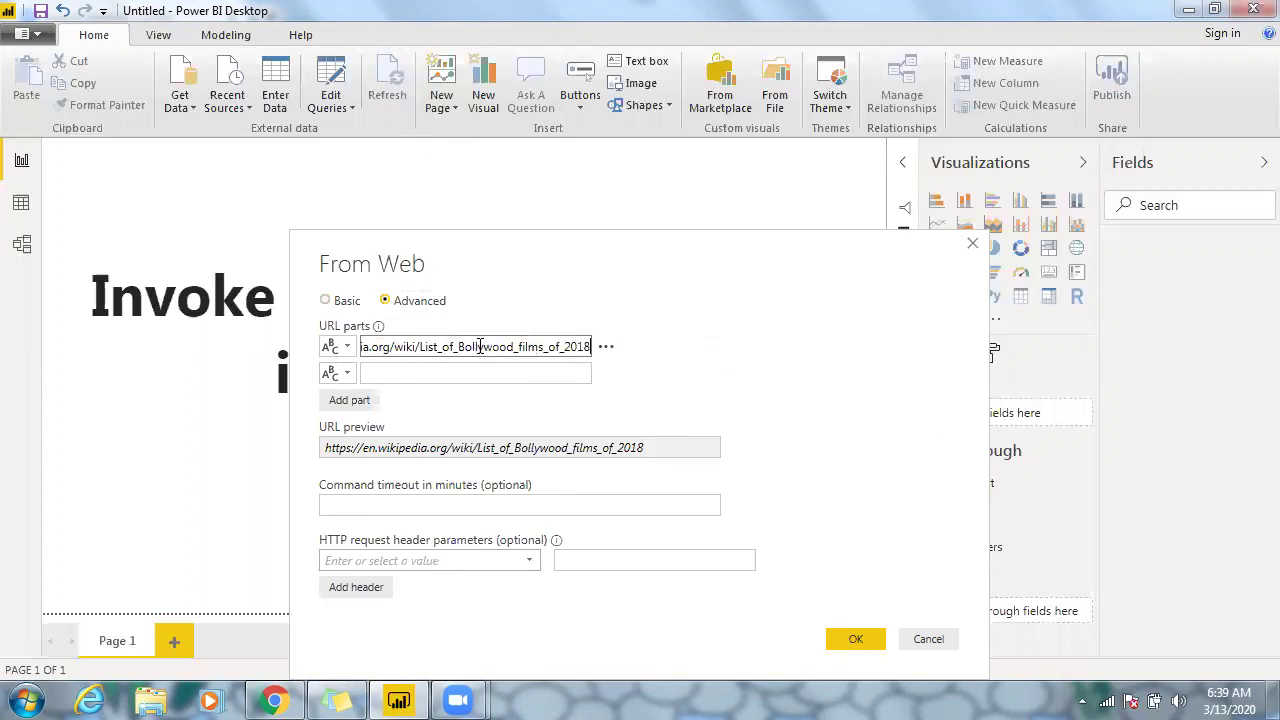
key("BackSpace")
key("BackSpace")
key("BackSpace")
key("BackSpace")
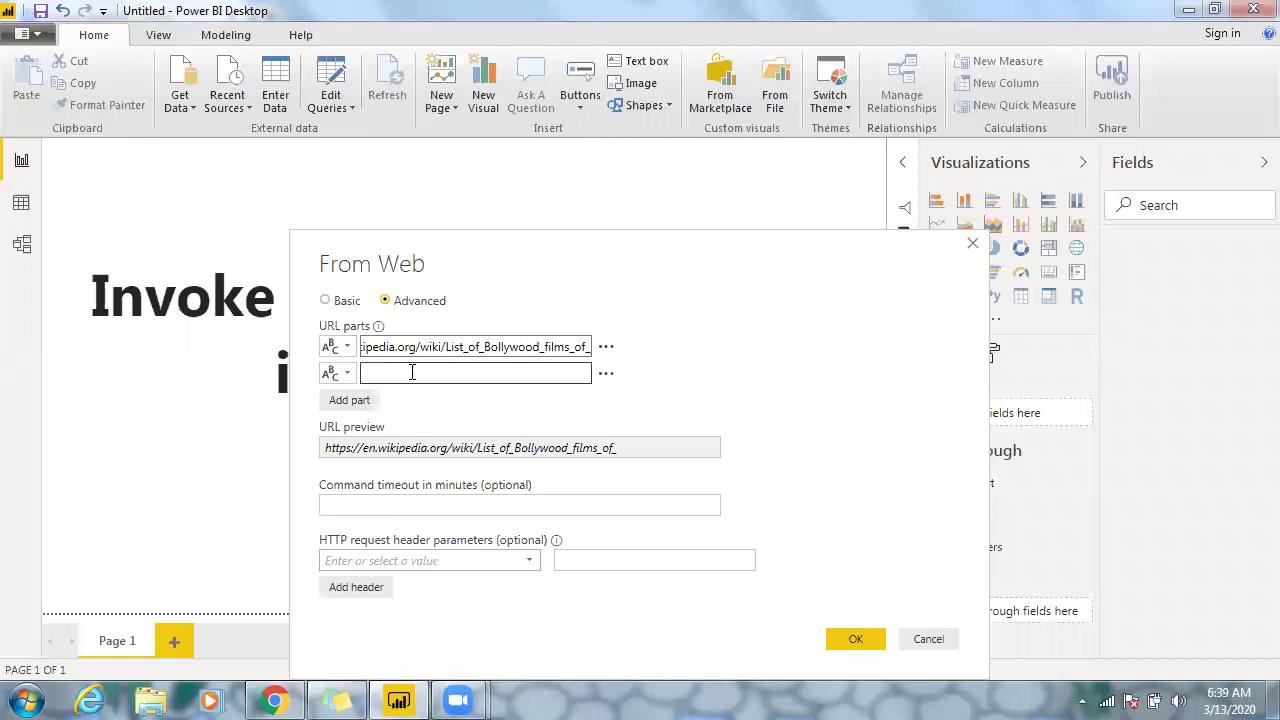
left_click(475, 373)
type("2018")
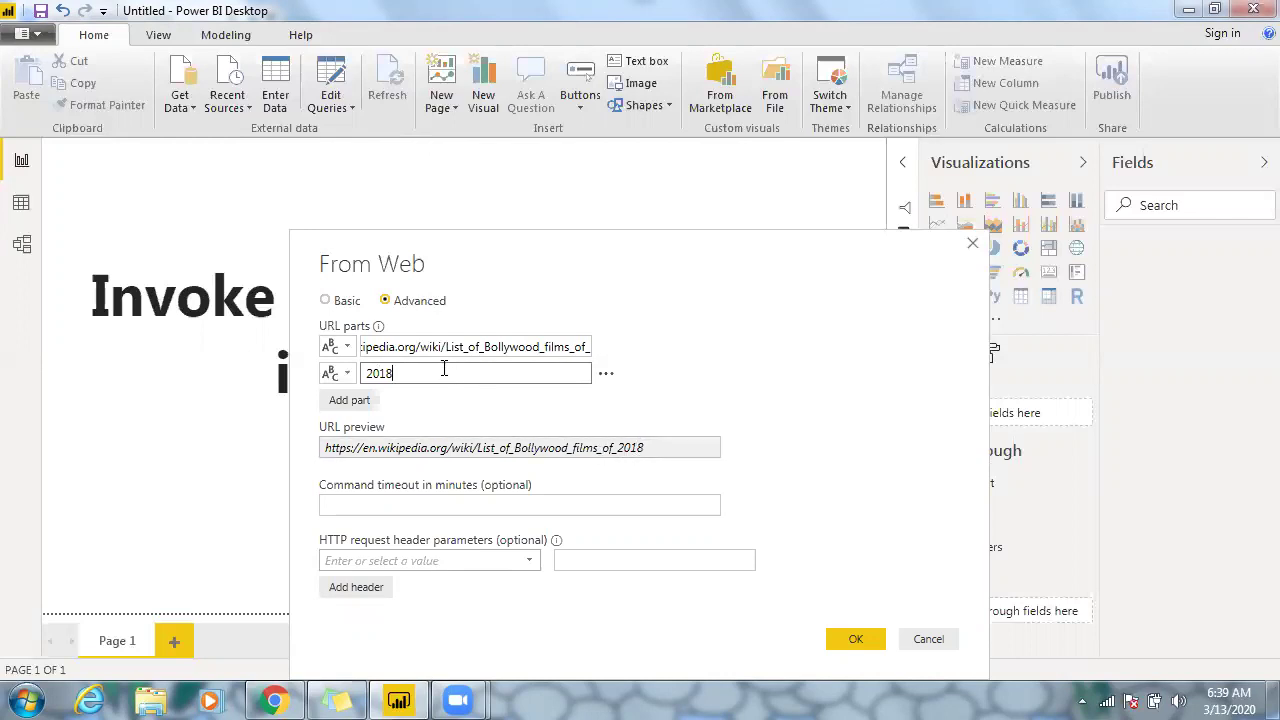
key("BackSpace")
key("BackSpace")
key("BackSpace")
key("BackSpace")
- Create a new parameter for the second URL part, named "year param", with the type Text
key("Escape")
left_click(348, 388)
left_click(365, 446)
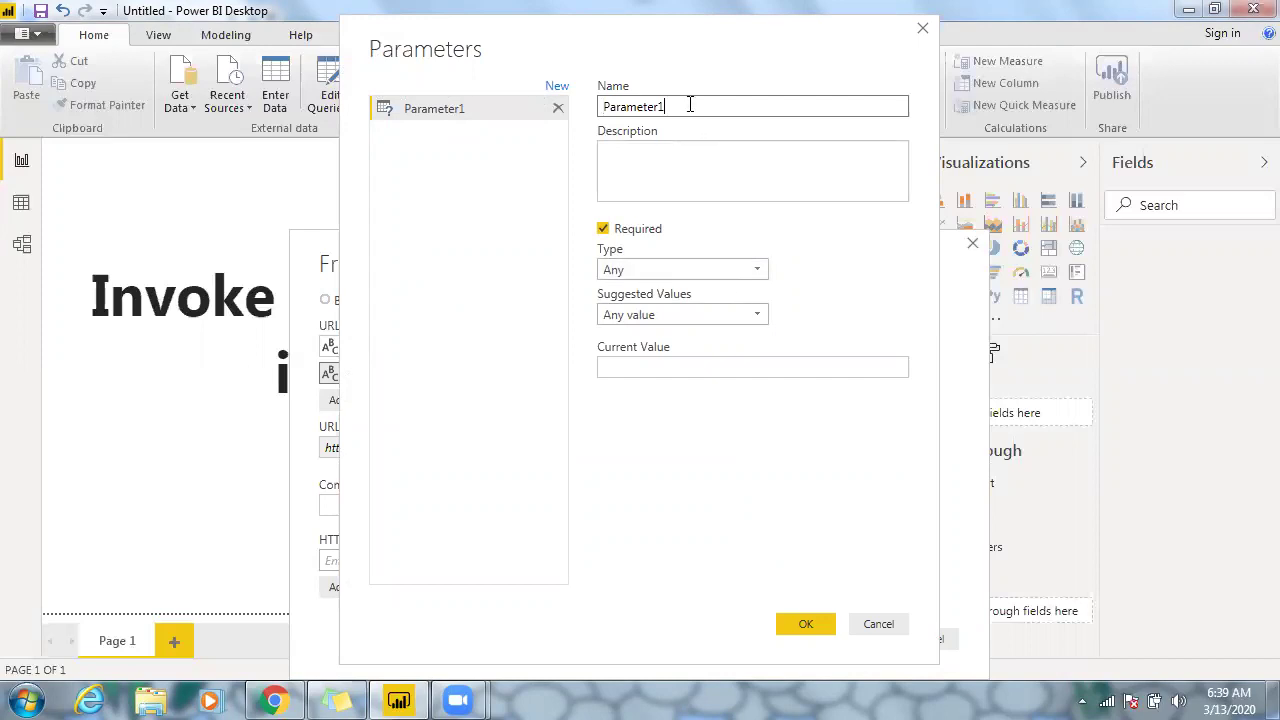
left_click_drag(691, 106, 548, 104)
type("year param")
left_click(654, 268)
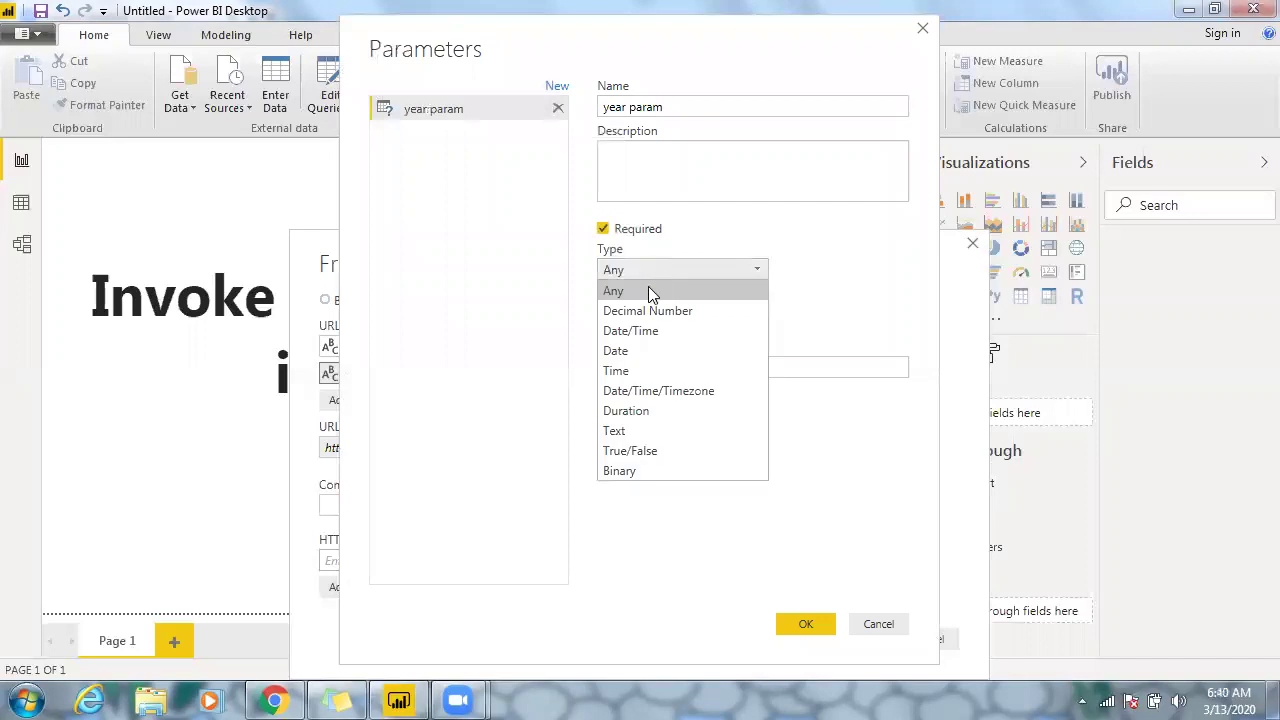
left_click(620, 440)
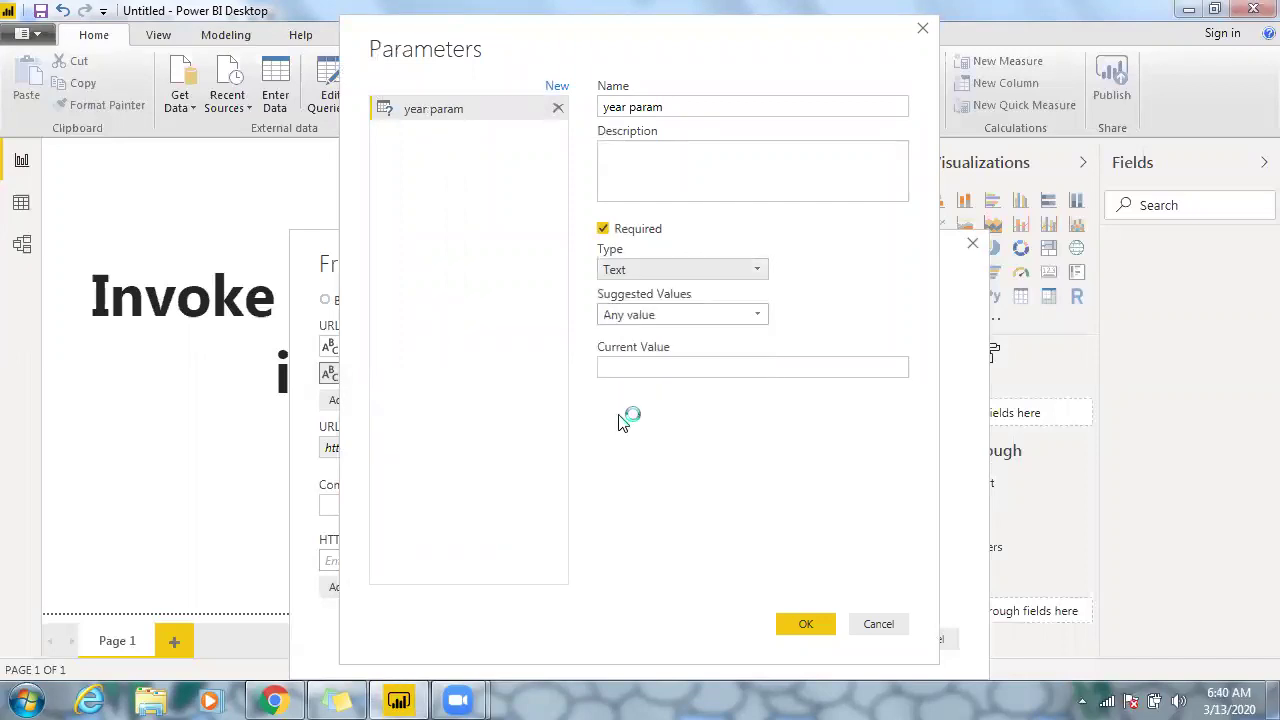
- Restrict the parameter's suggested values to a list of values containing 2018 and 2019
left_click(663, 314)
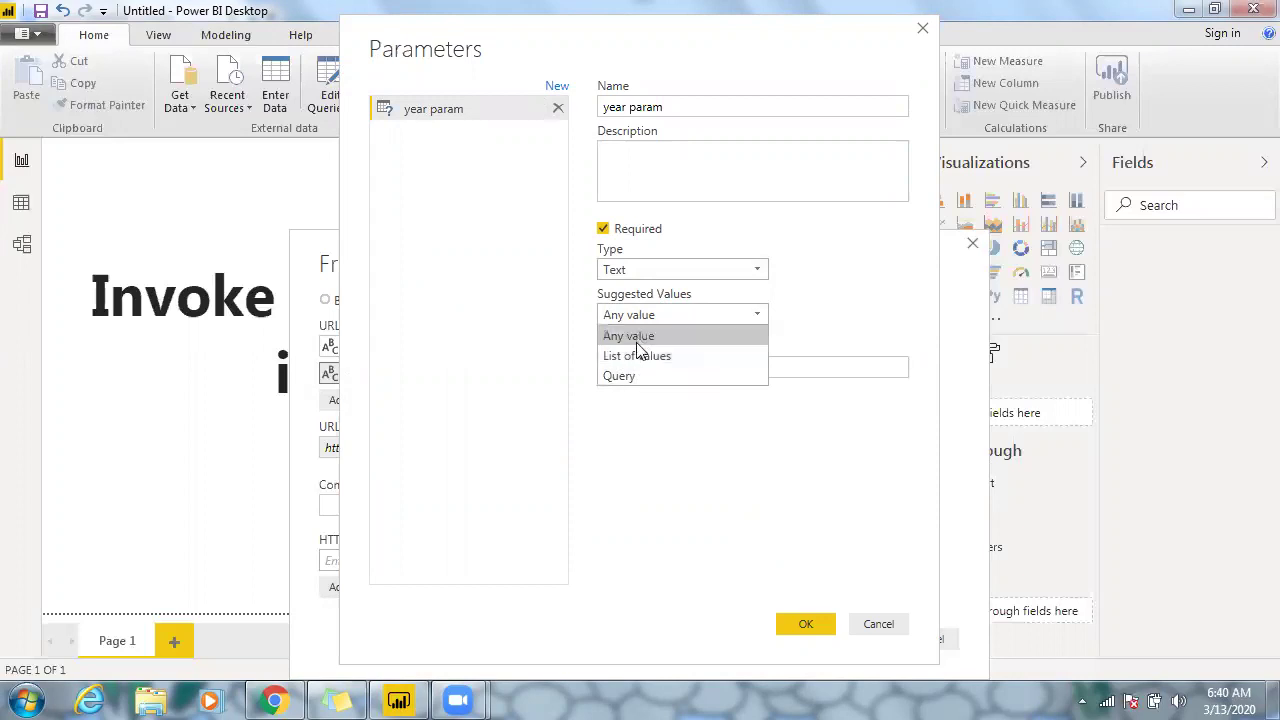
left_click(636, 358)
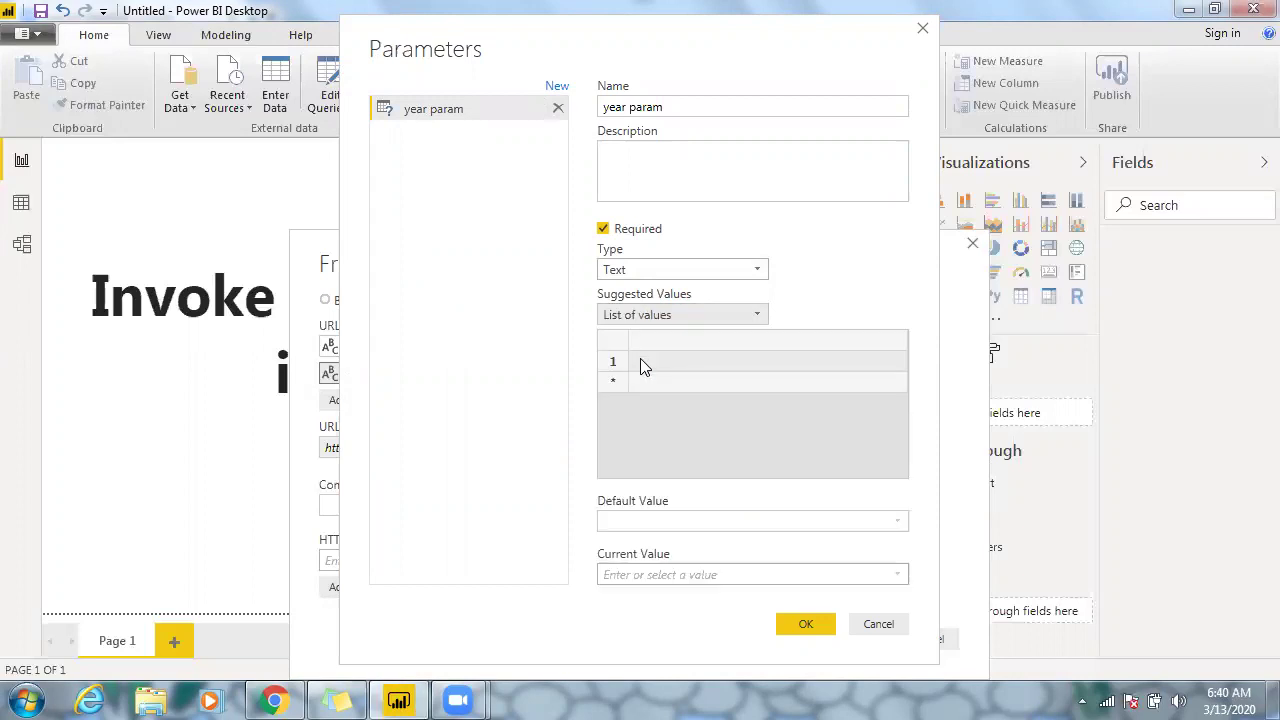
left_click(641, 361)
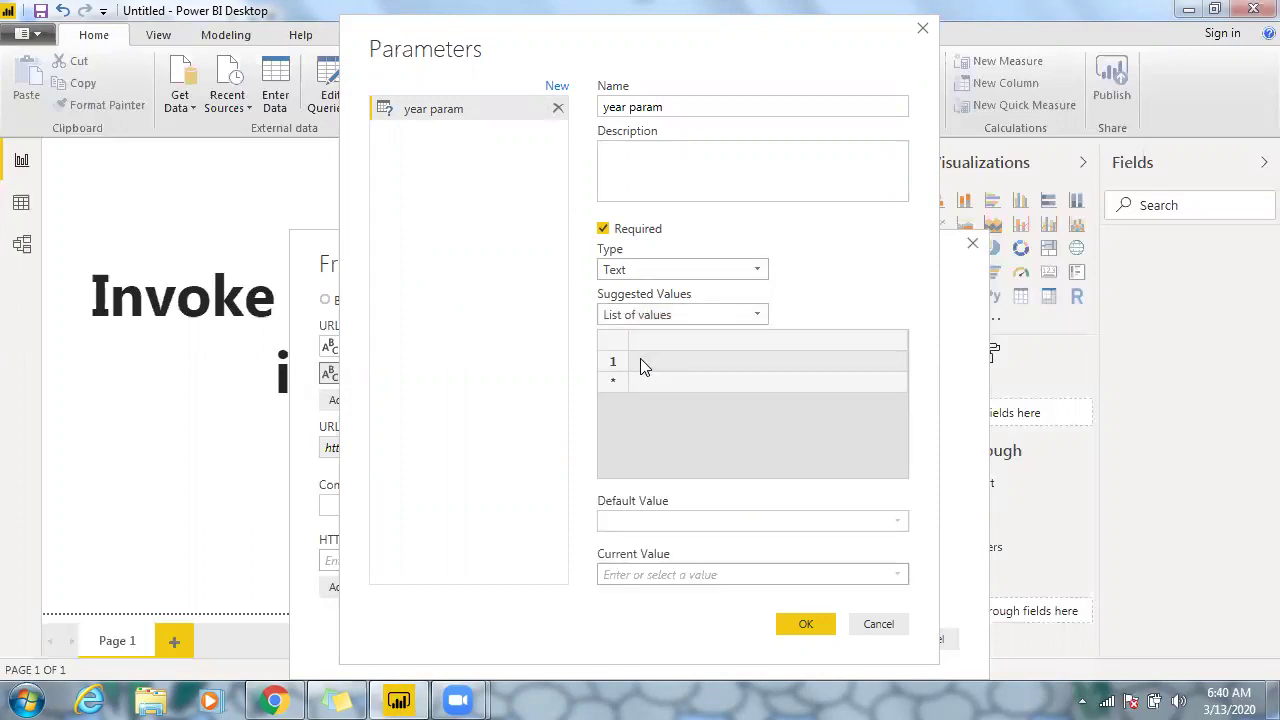
type("2018")
key("Return")
type("2019")
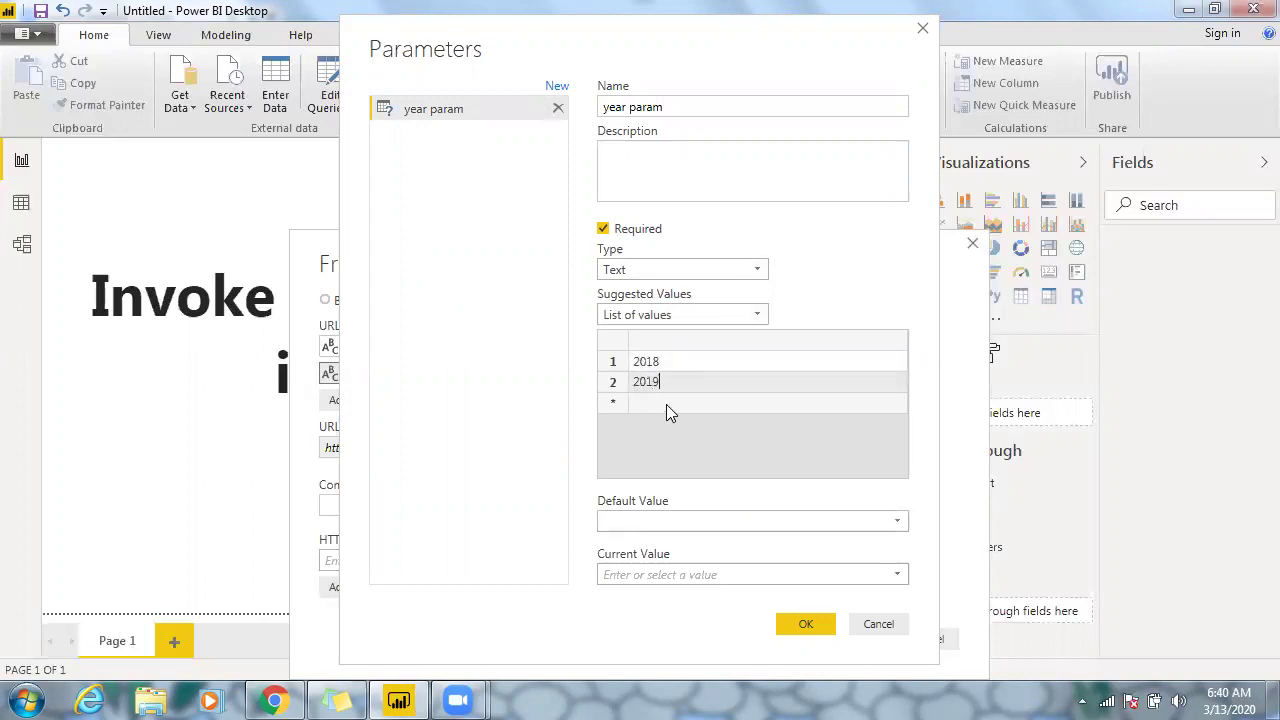
- Set the parameter's default value and current value to 2018 and save the parameter
left_click(646, 524)
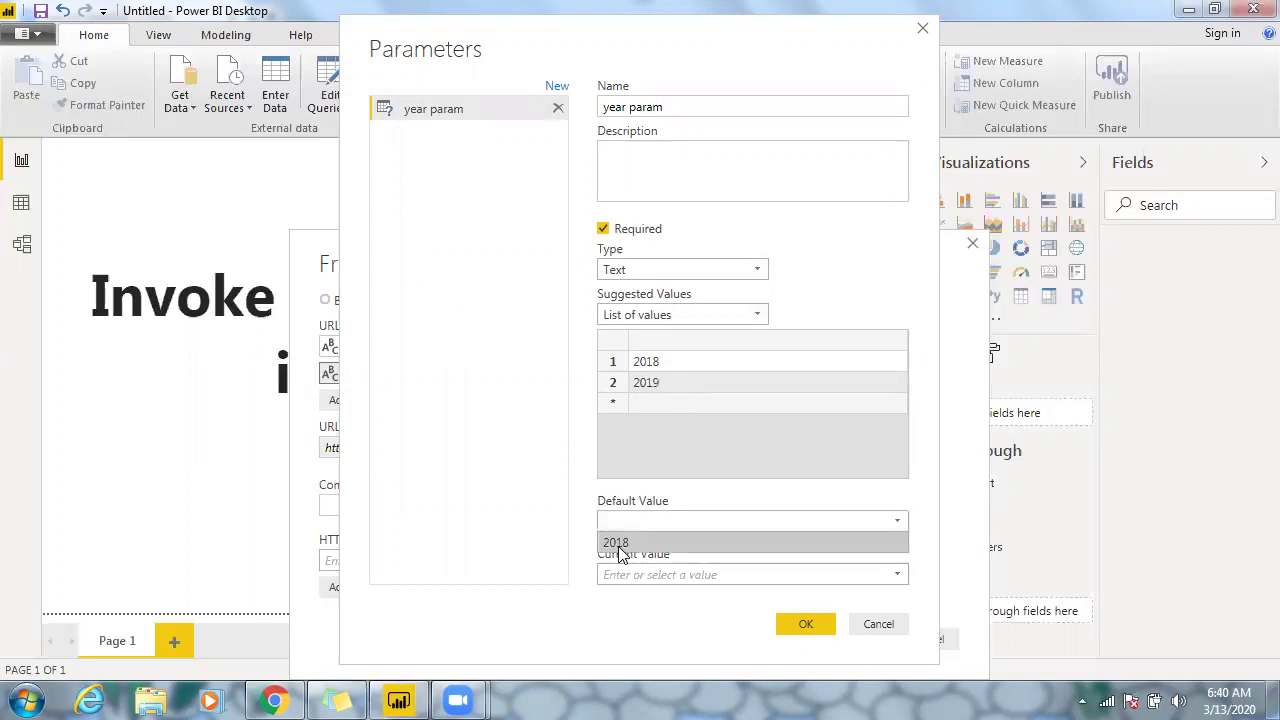
left_click(616, 543)
left_click(625, 575)
type("2018")
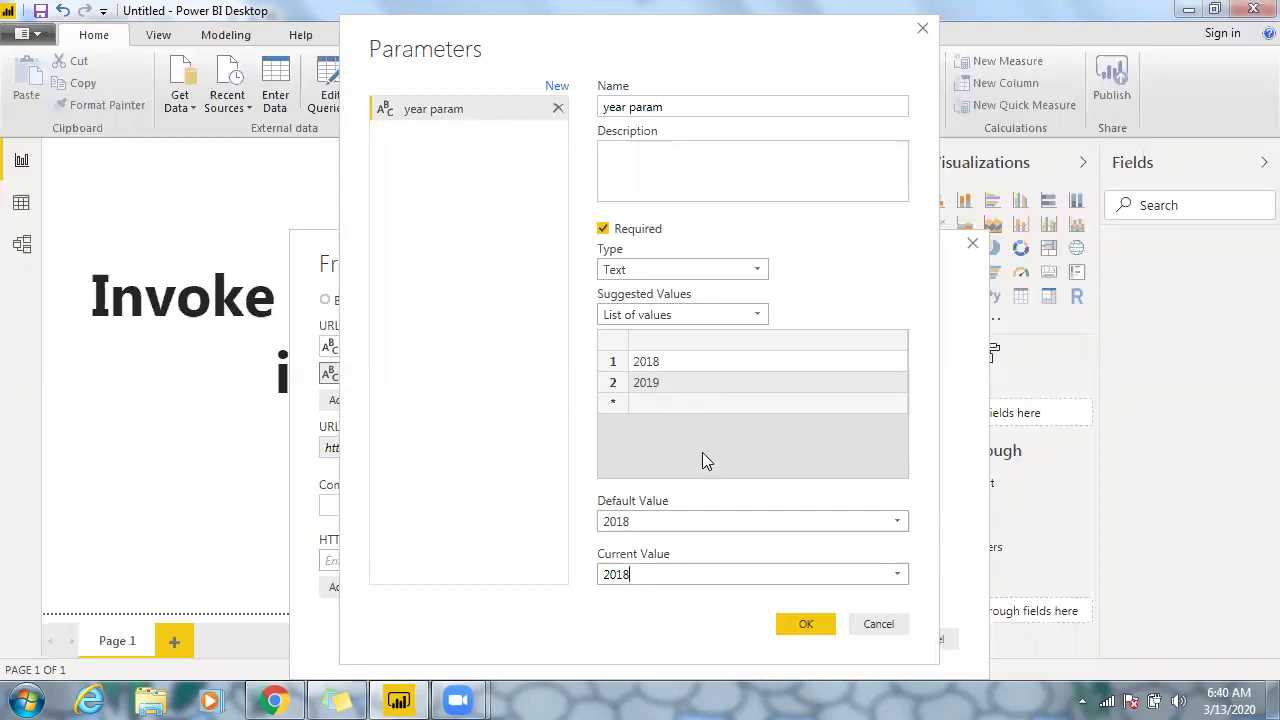
left_click(814, 626)
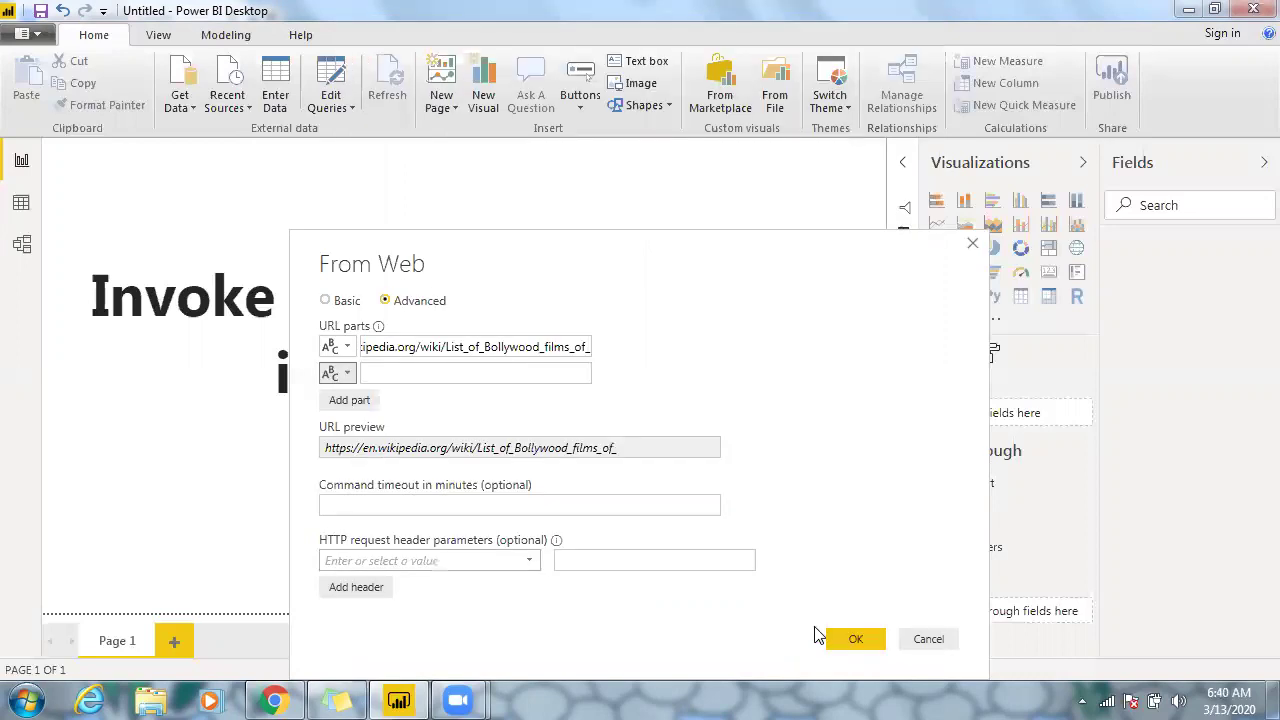
- Connect to the web source, preview its tables, and open "Highest worldwide gross of 2018" for transformation
left_click(853, 640)
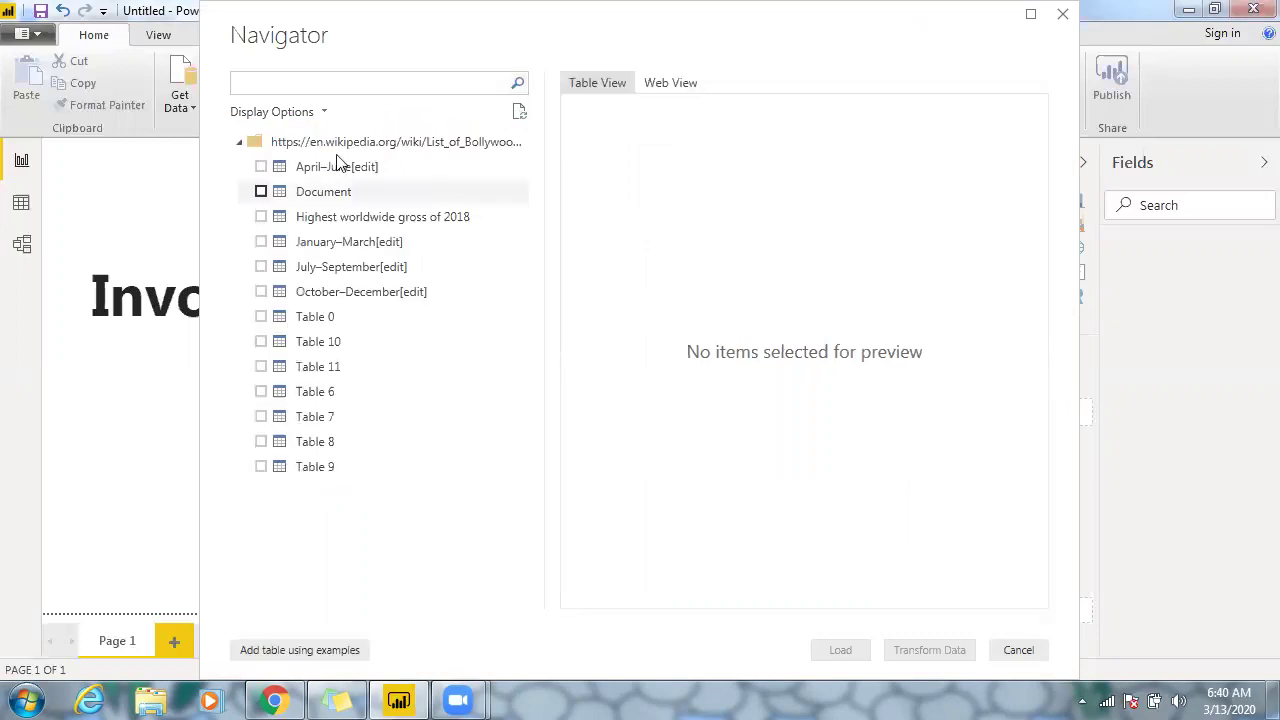
left_click(327, 168)
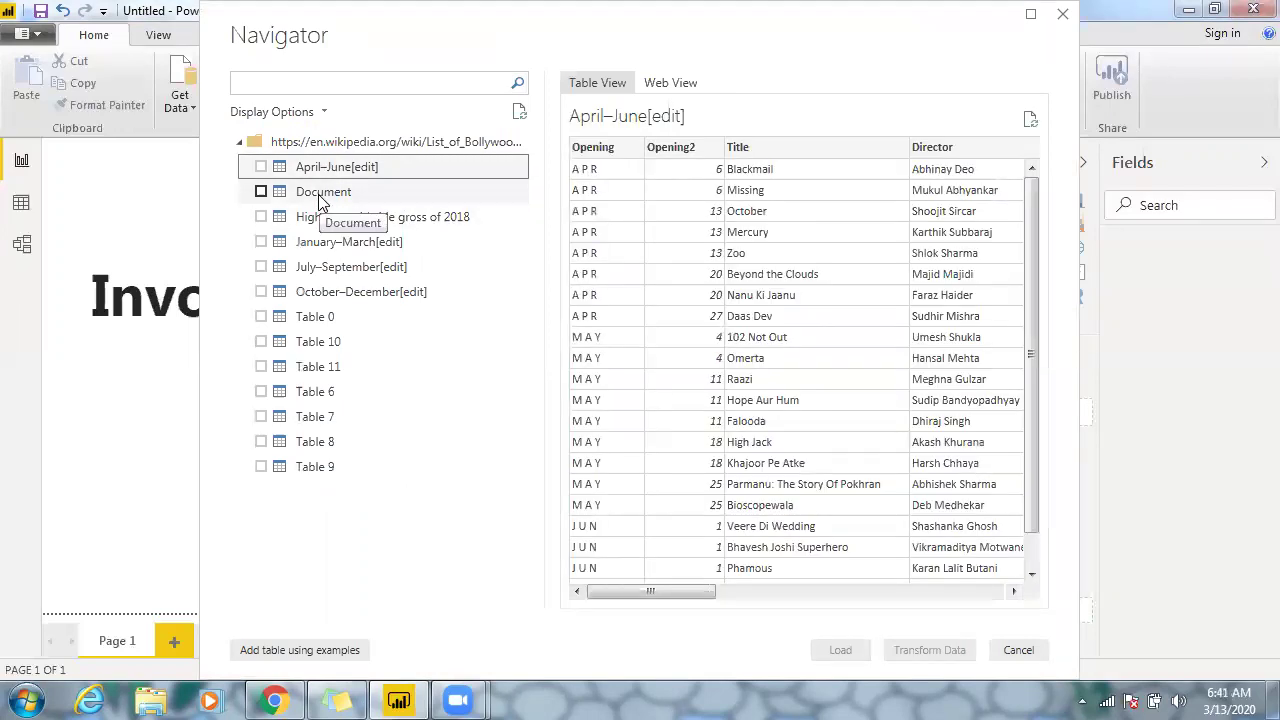
left_click(318, 196)
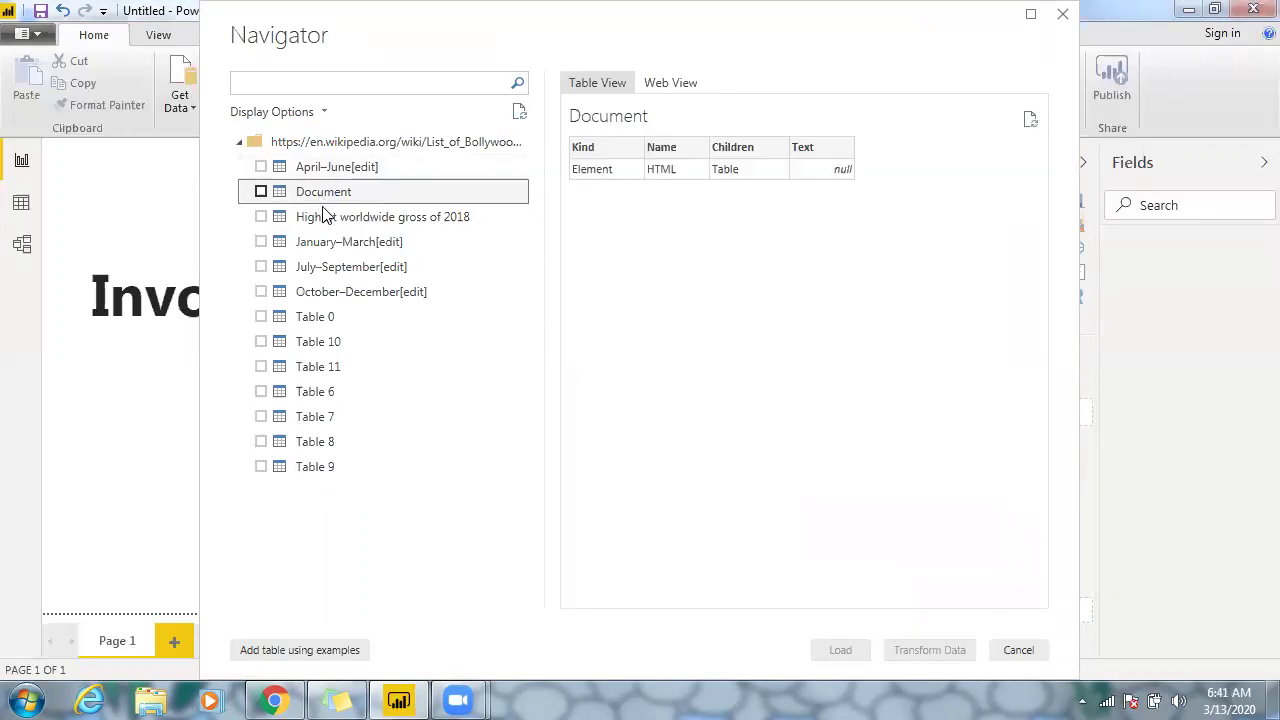
left_click(328, 220)
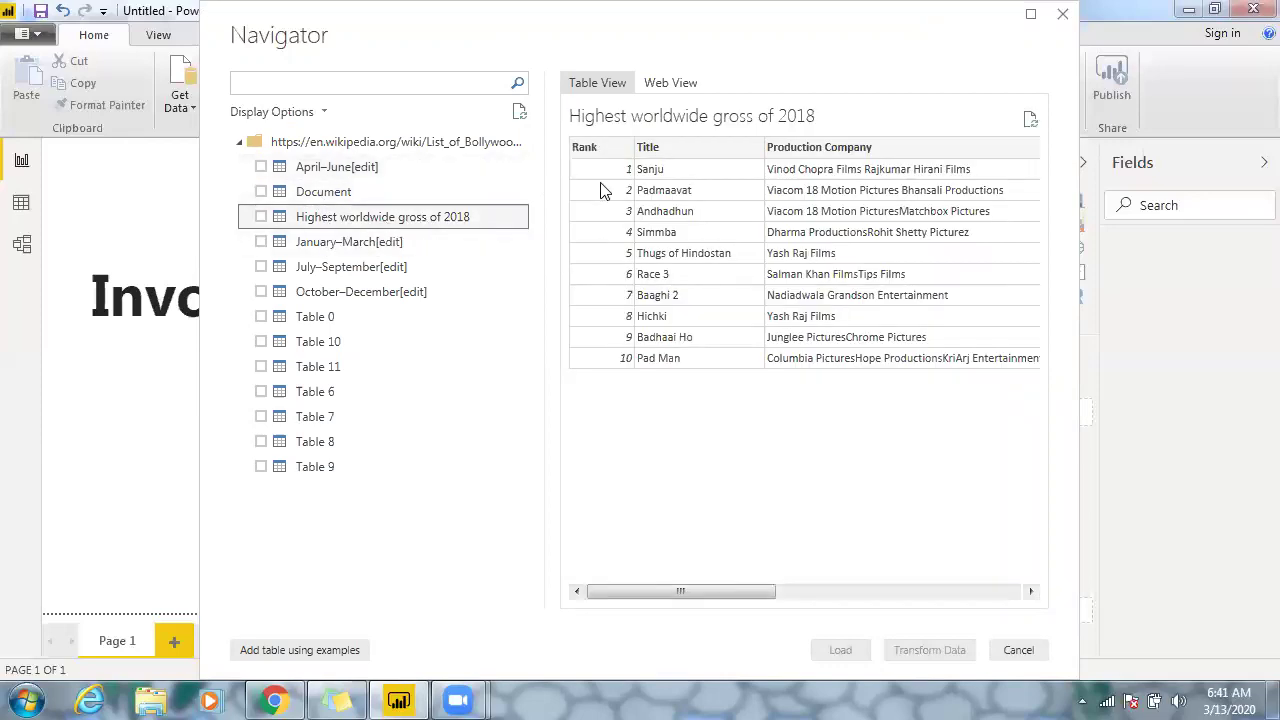
mouse_move(632, 592)
left_mouse_down()
mouse_move(863, 592)
mouse_move(609, 597)
left_mouse_up()
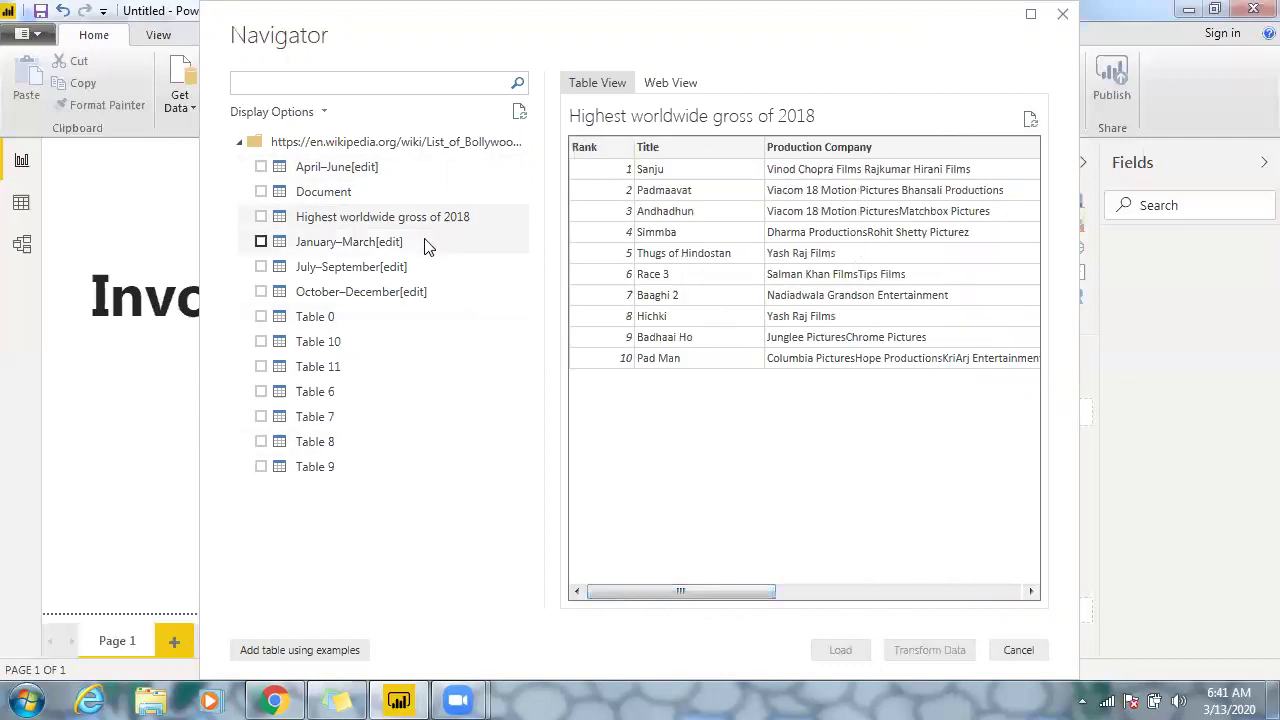
left_click(261, 217)
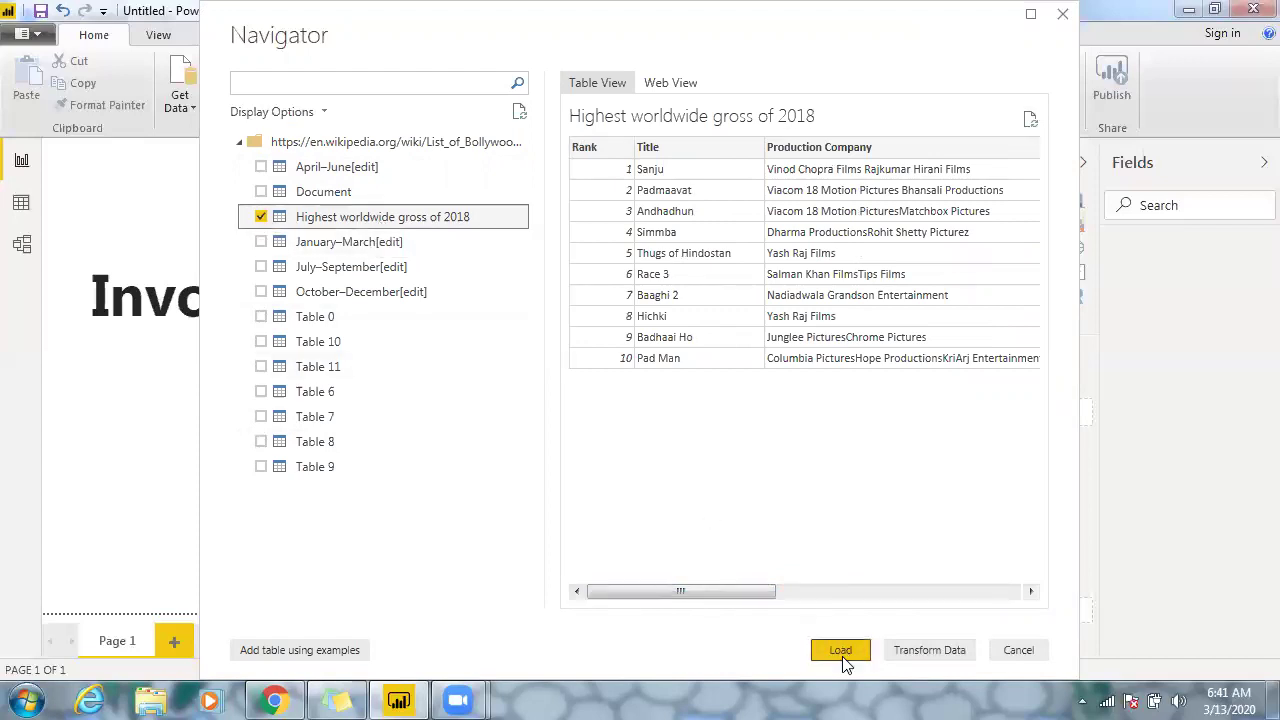
left_click(930, 650)
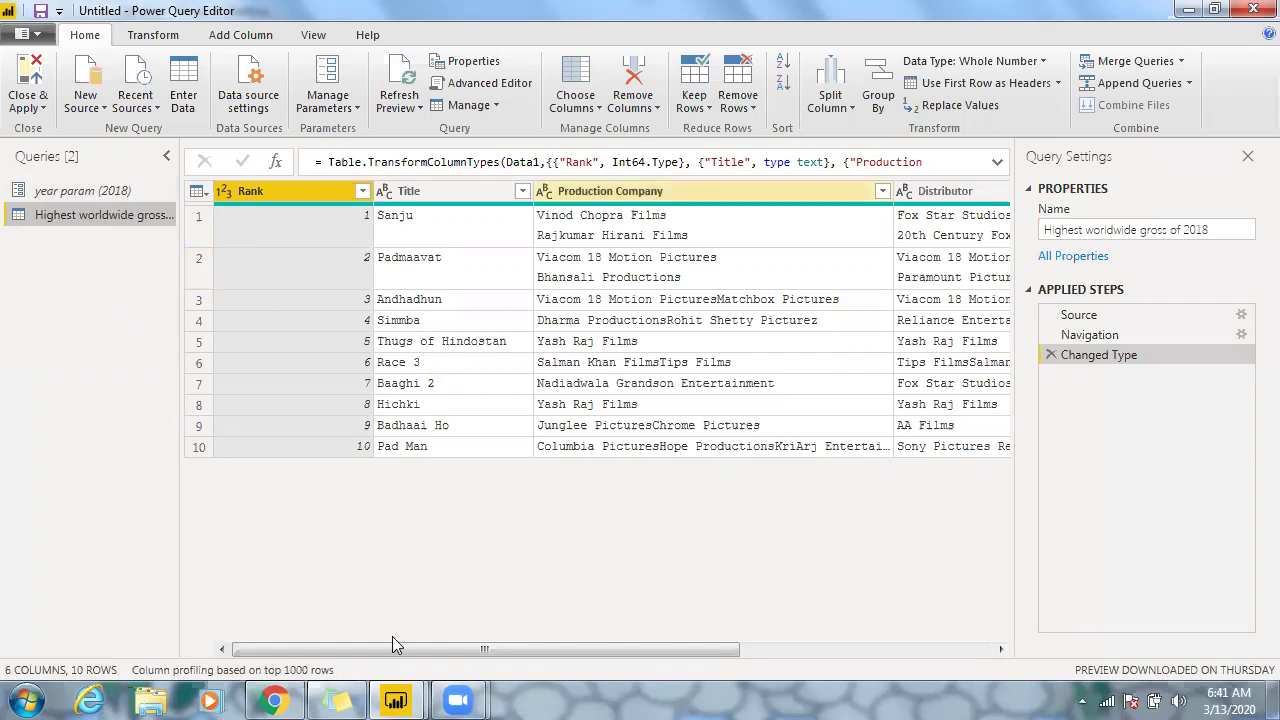
- Start a custom column in the worldwide gross query with the formula = #"year param"
left_click_drag(497, 652, 708, 652)
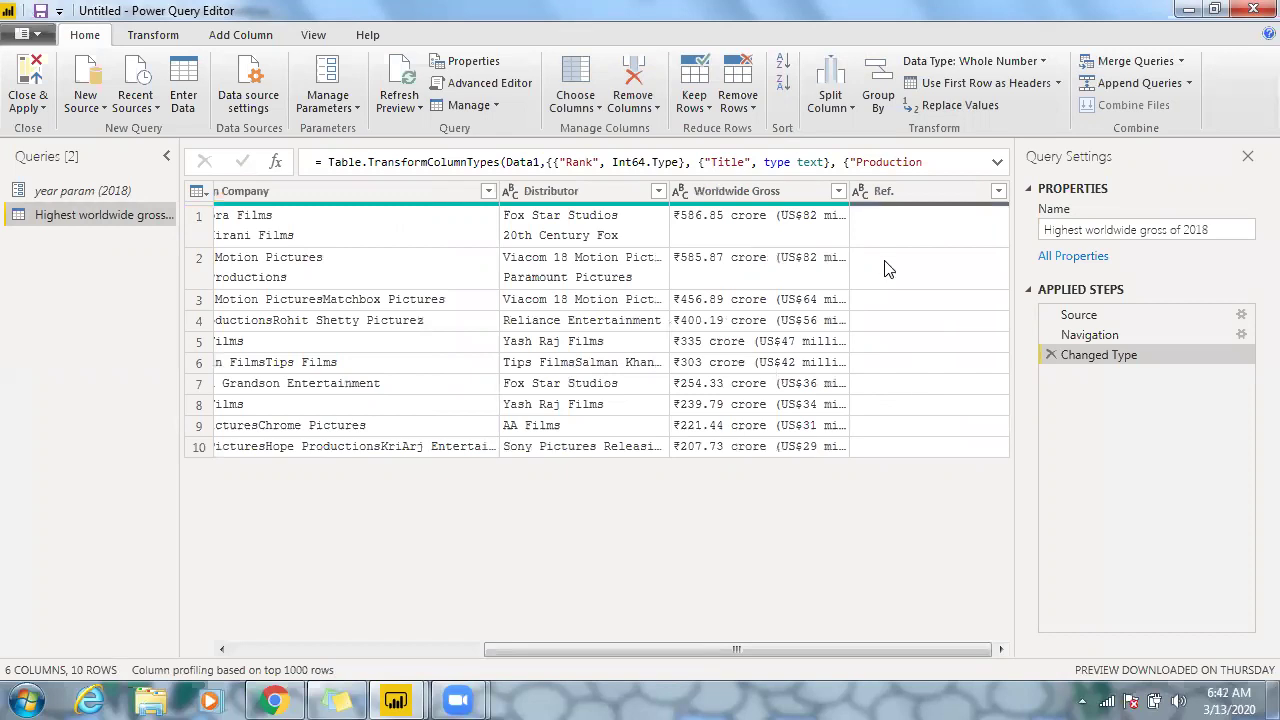
left_click(469, 651)
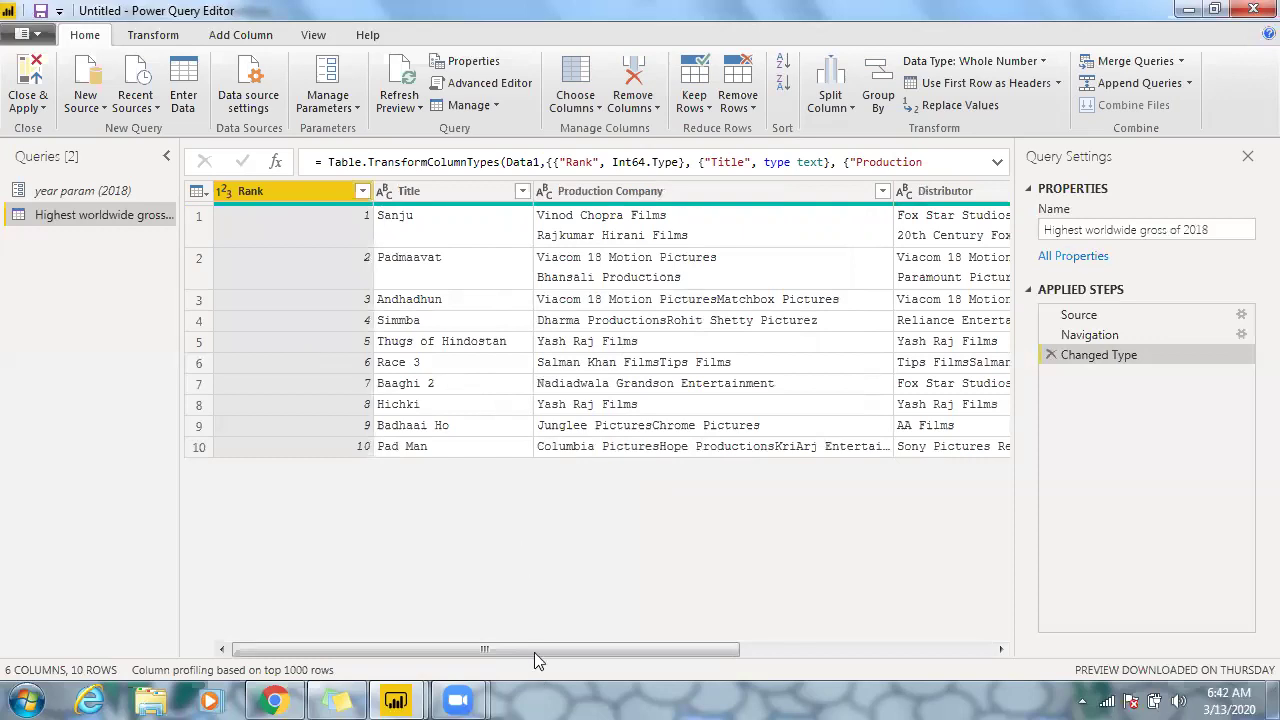
left_click_drag(534, 652, 788, 652)
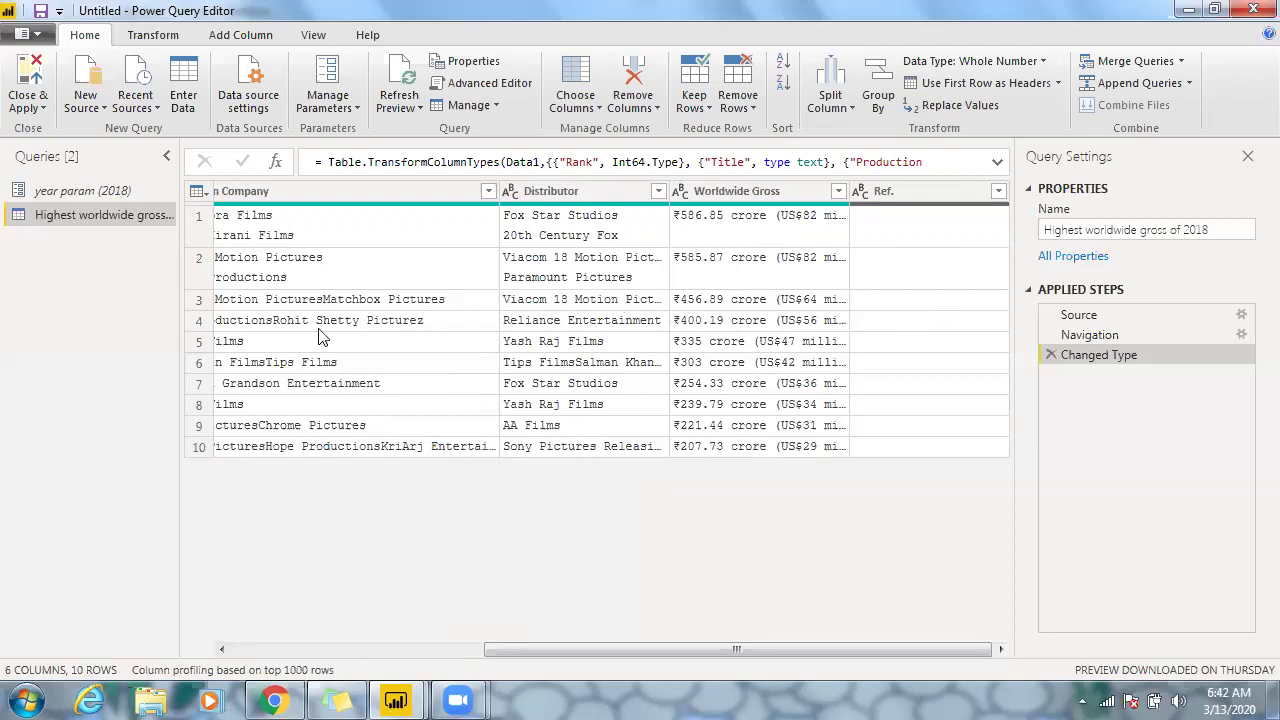
left_click(228, 44)
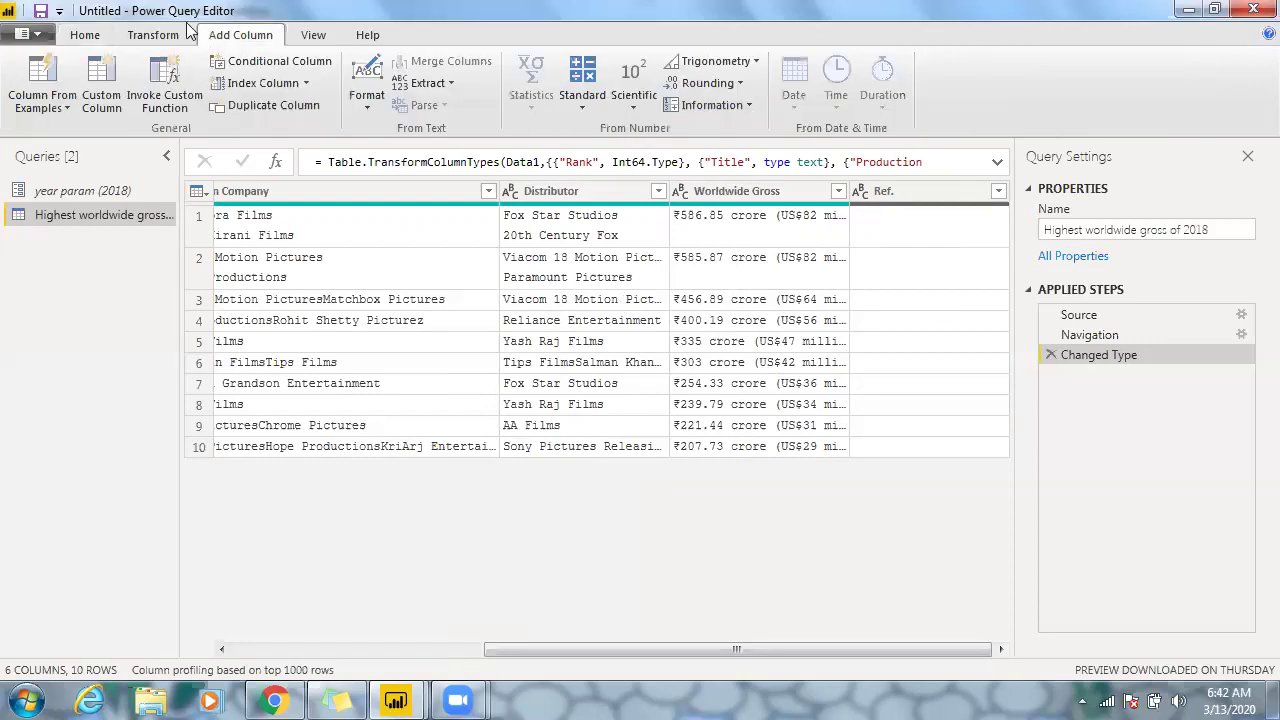
left_click(97, 110)
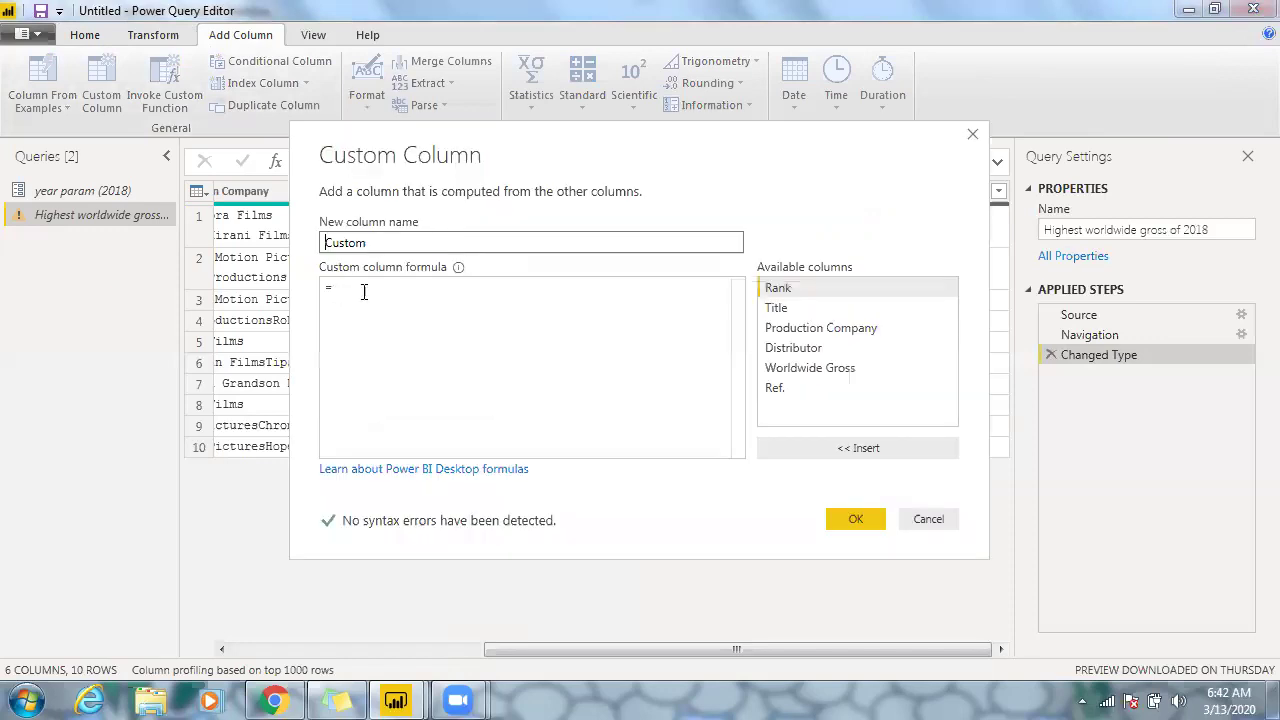
left_click(364, 291)
type("yea")
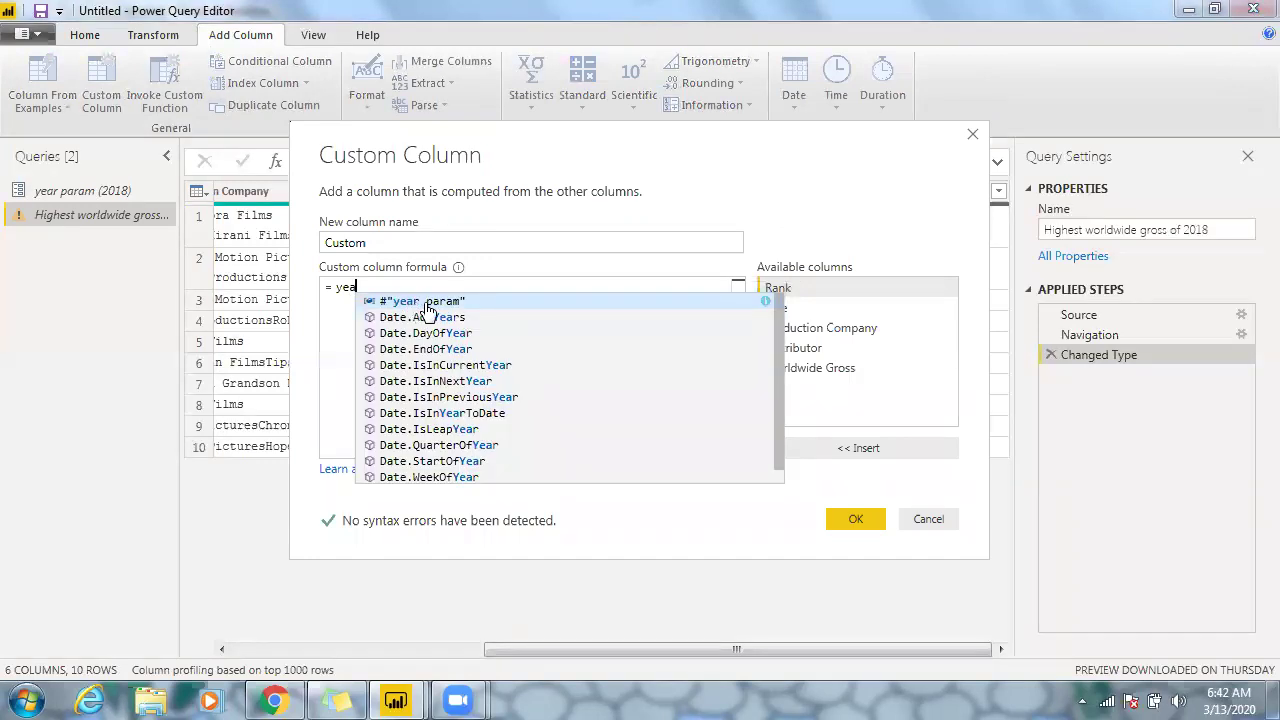
left_click(425, 303)
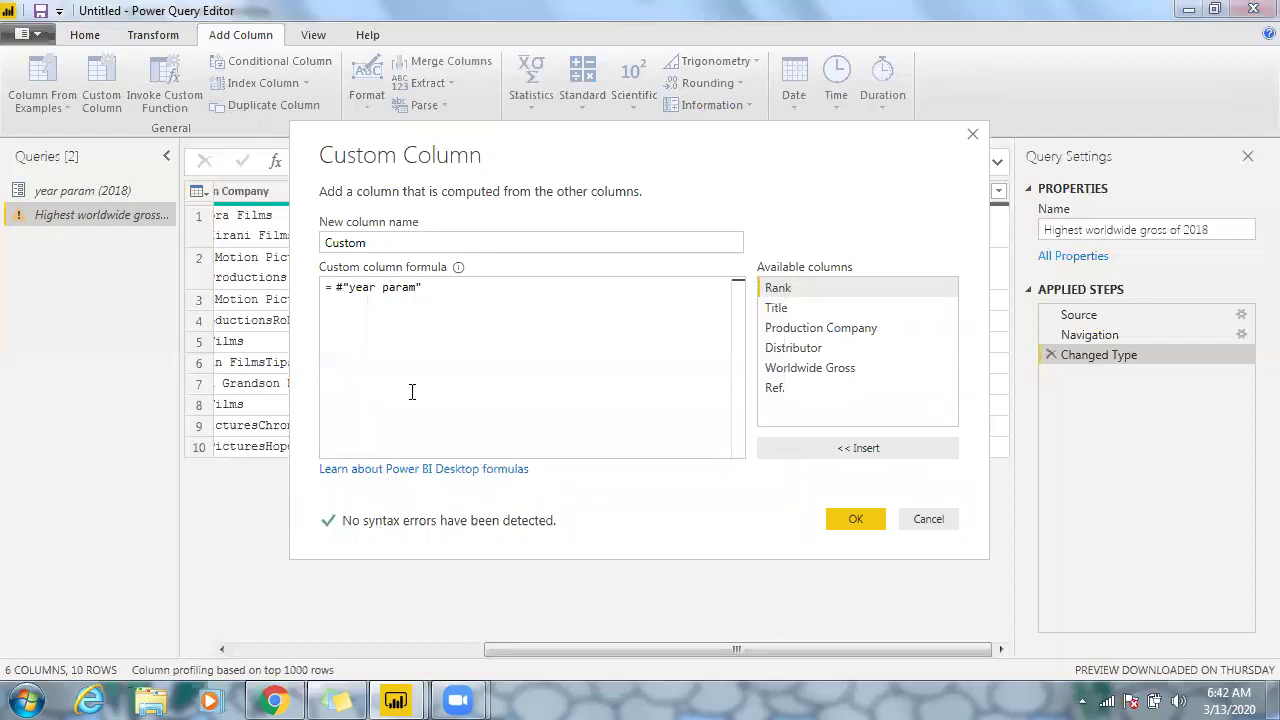
- Name the custom column Year_P and add it to the table
left_click(420, 241)
key("BackSpace")
key("BackSpace")
key("BackSpace")
key("BackSpace")
key("BackSpace")
key("BackSpace")
type("Y")
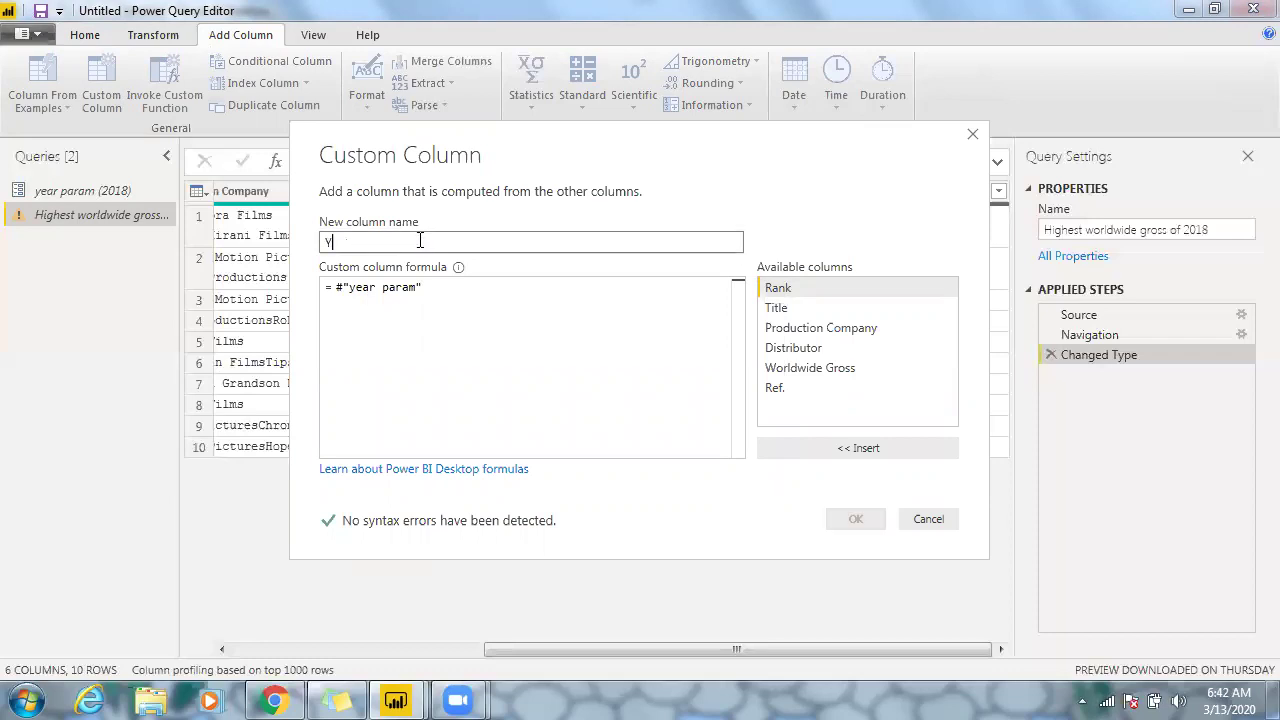
type("ear_C")
key("BackSpace")
type("P")
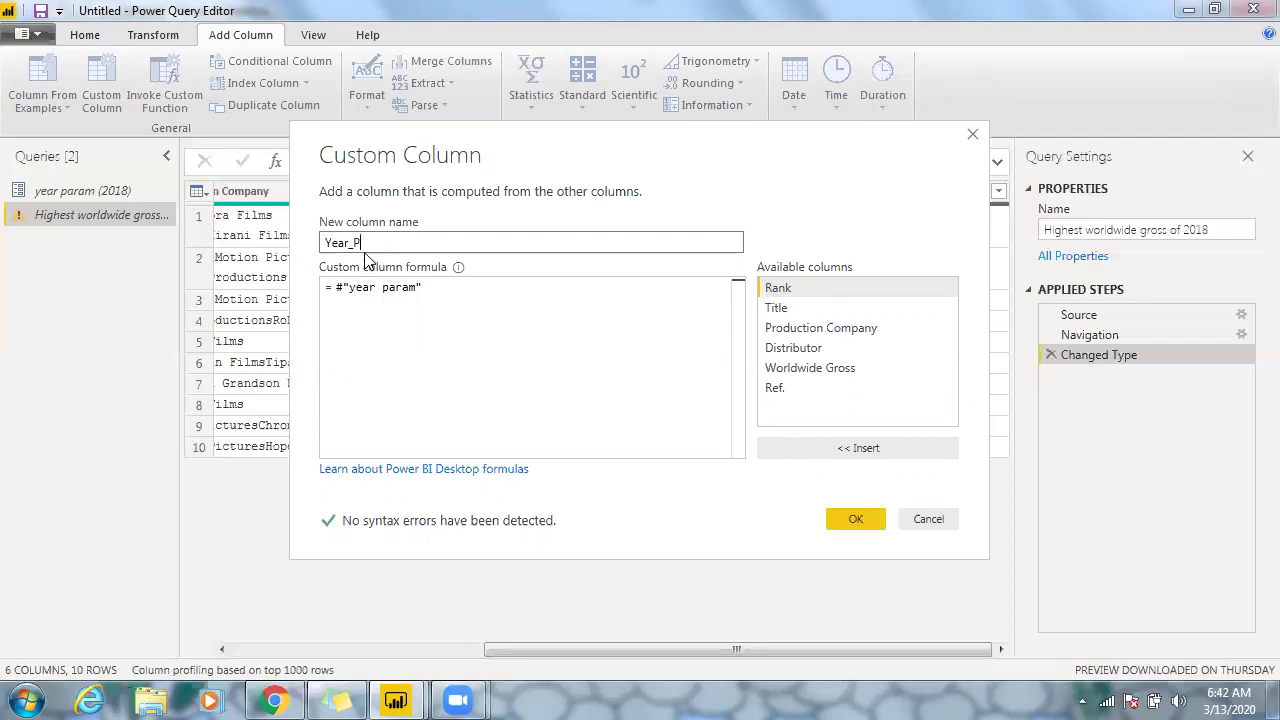
left_click(856, 519)
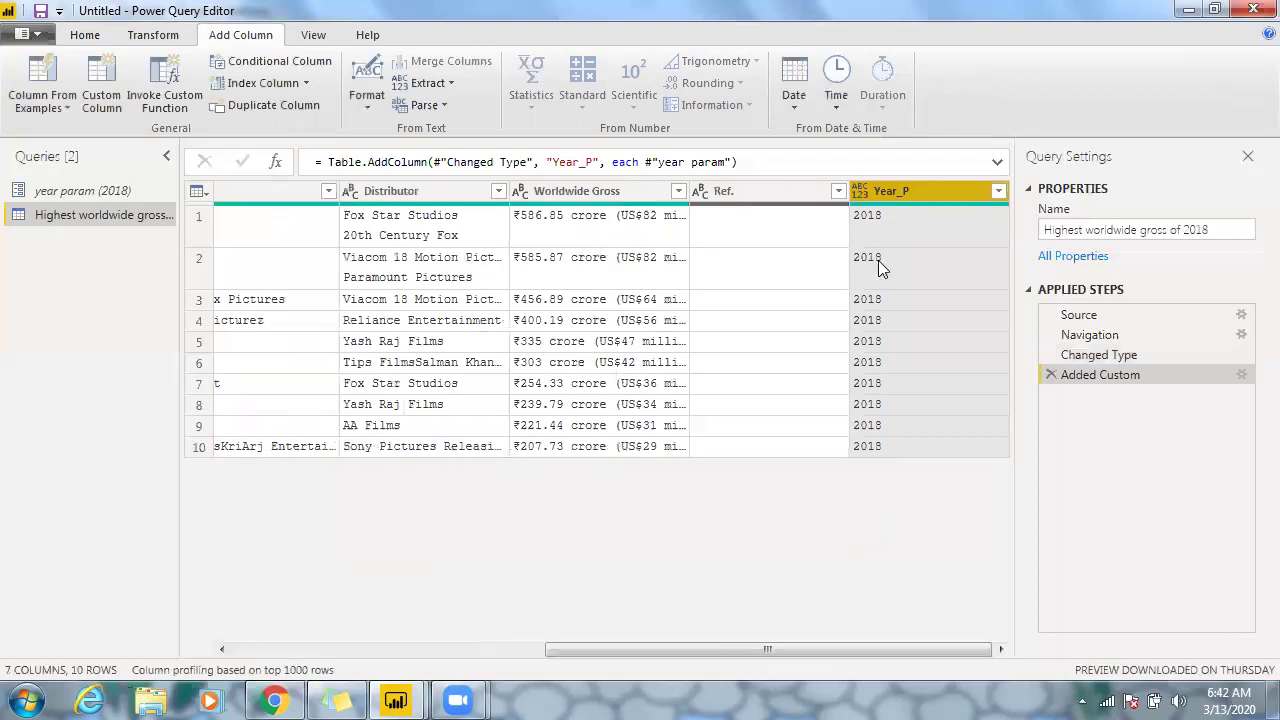
- Set the year parameter's current value to 2019 and check the Year_P column in the worldwide gross query
left_click(110, 196)
left_click(246, 189)
key("BackSpace")
type("9")
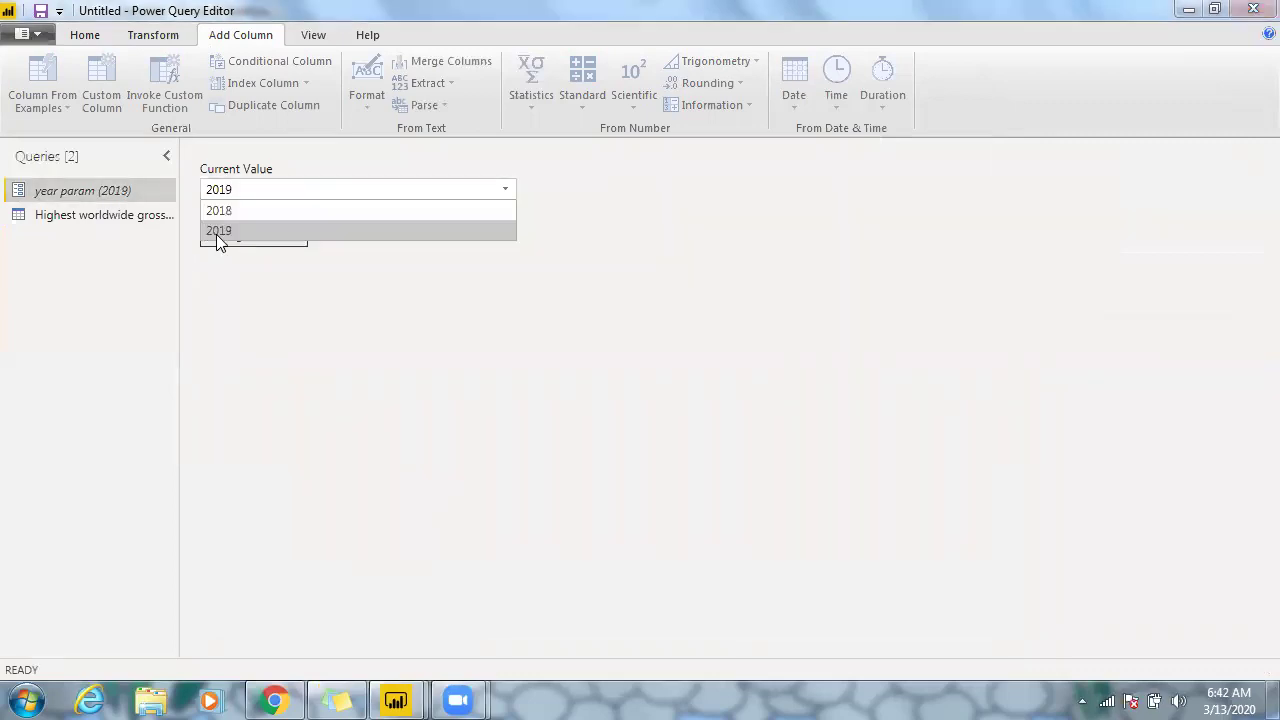
left_click(84, 215)
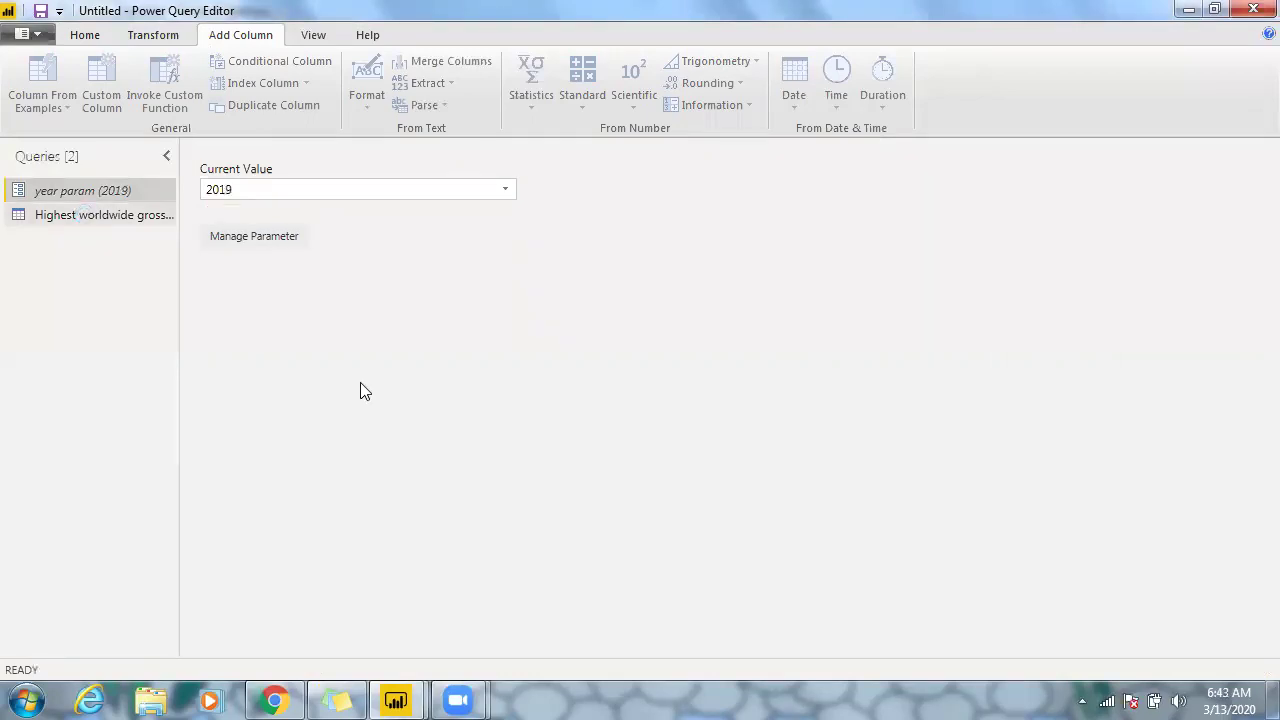
left_click(866, 646)
scroll(900, 285, "right", 3)
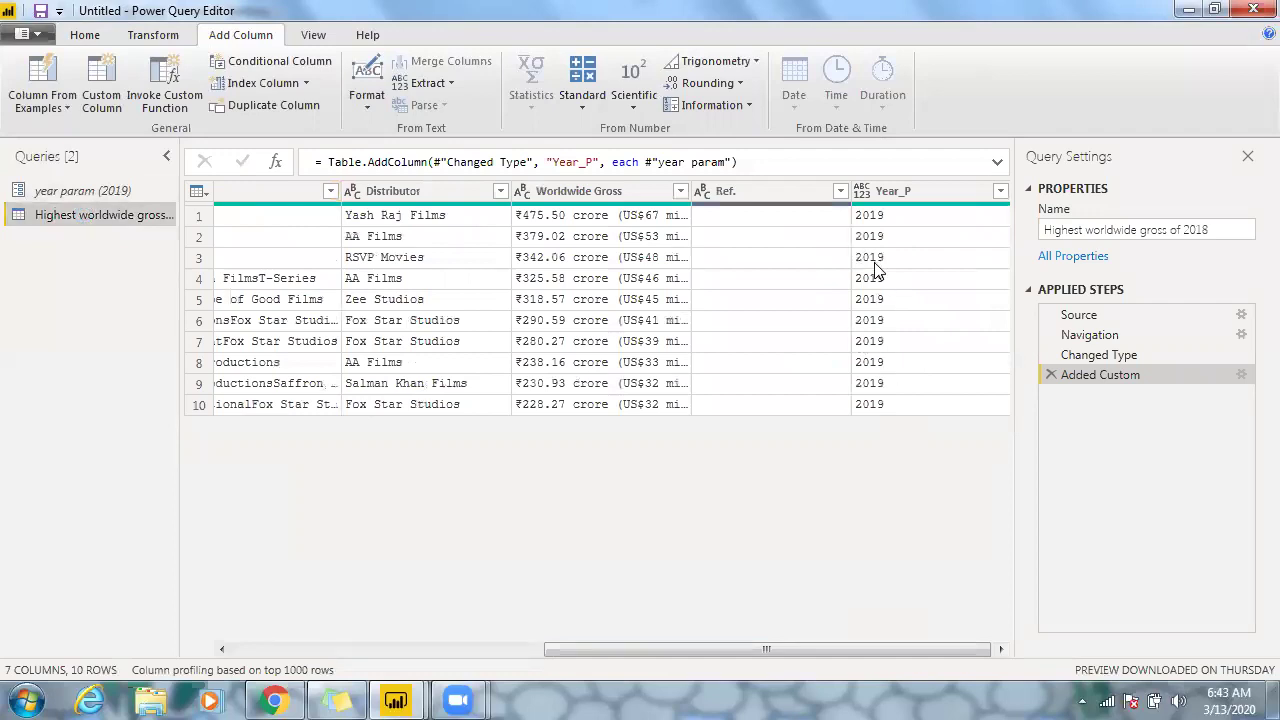
- Create a function named Top 10Films from the "Highest worldwide gross of 2018" query
right_click(80, 226)
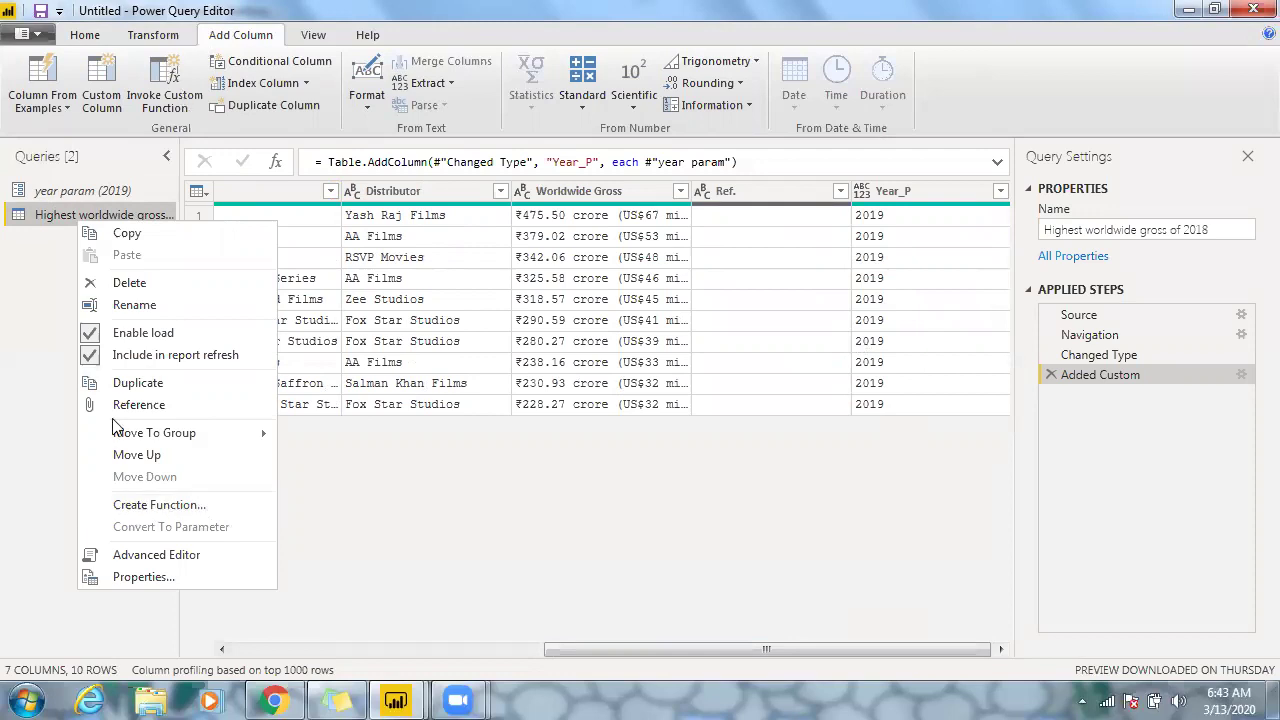
left_click(125, 506)
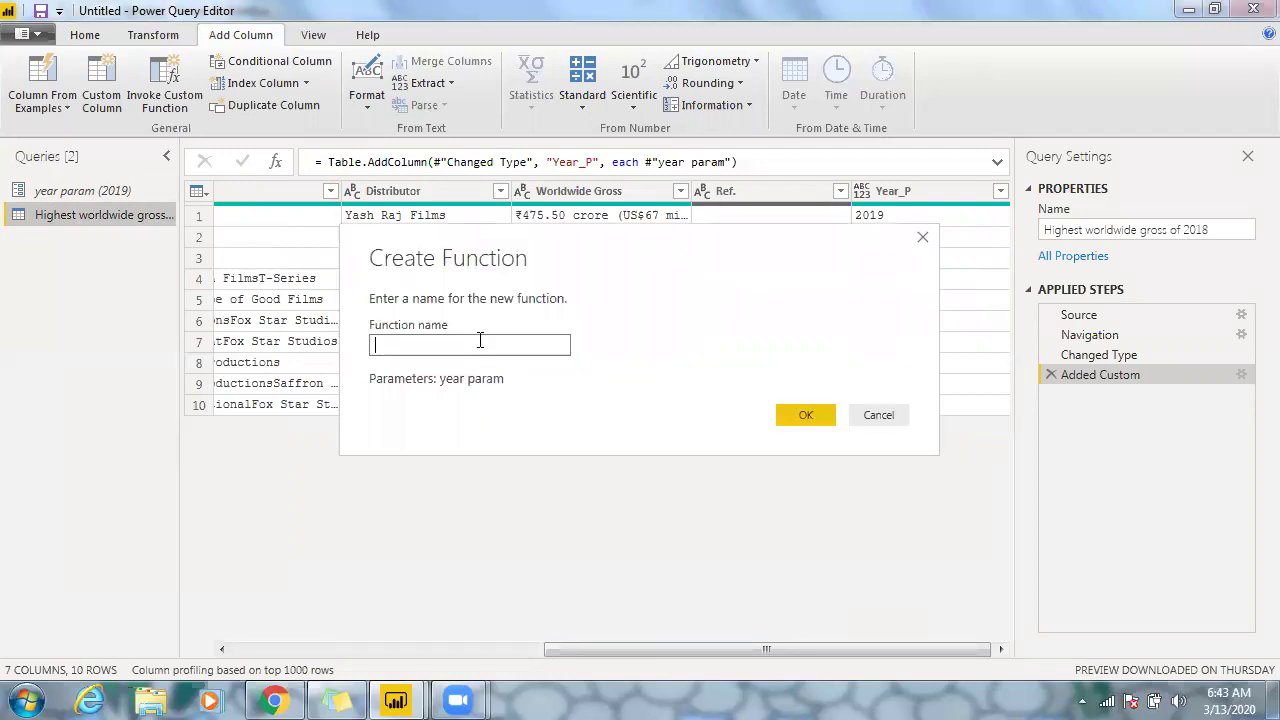
type("Top 10Films")
left_click(806, 415)
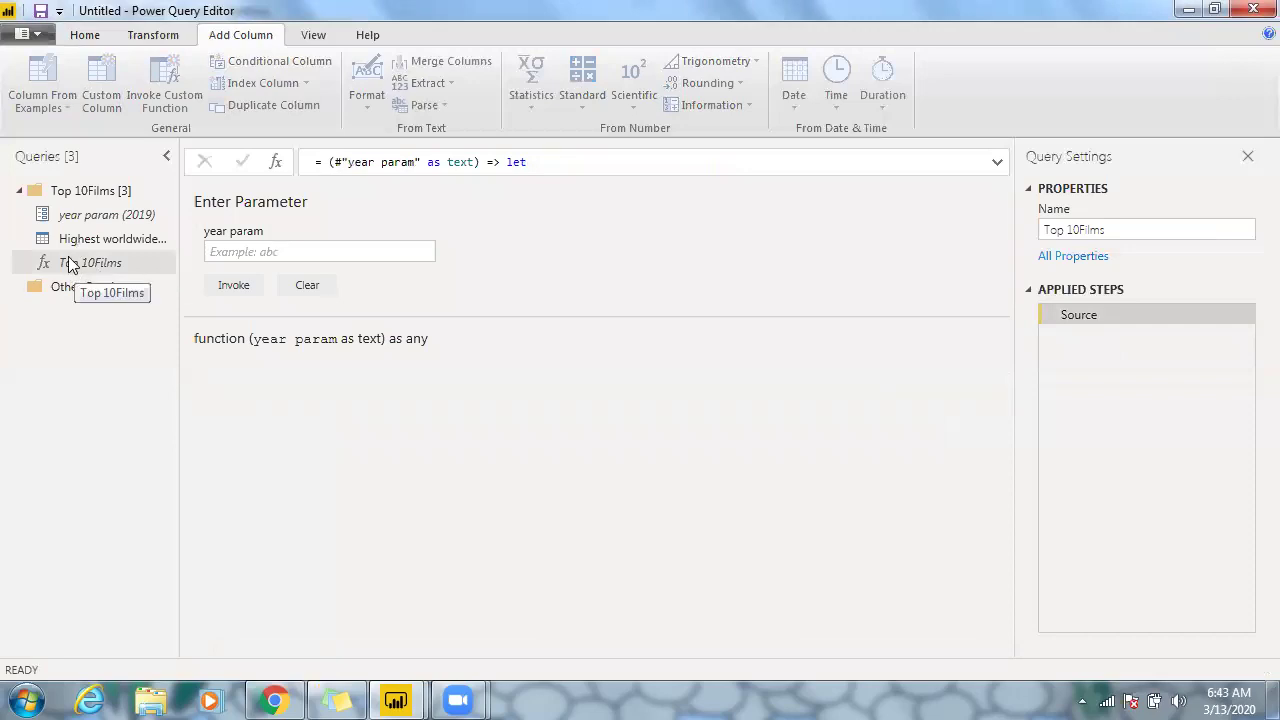
- Invoke the Top 10Films function with year param 2018 and check the returned table through to its Year_P column
left_click(83, 197)
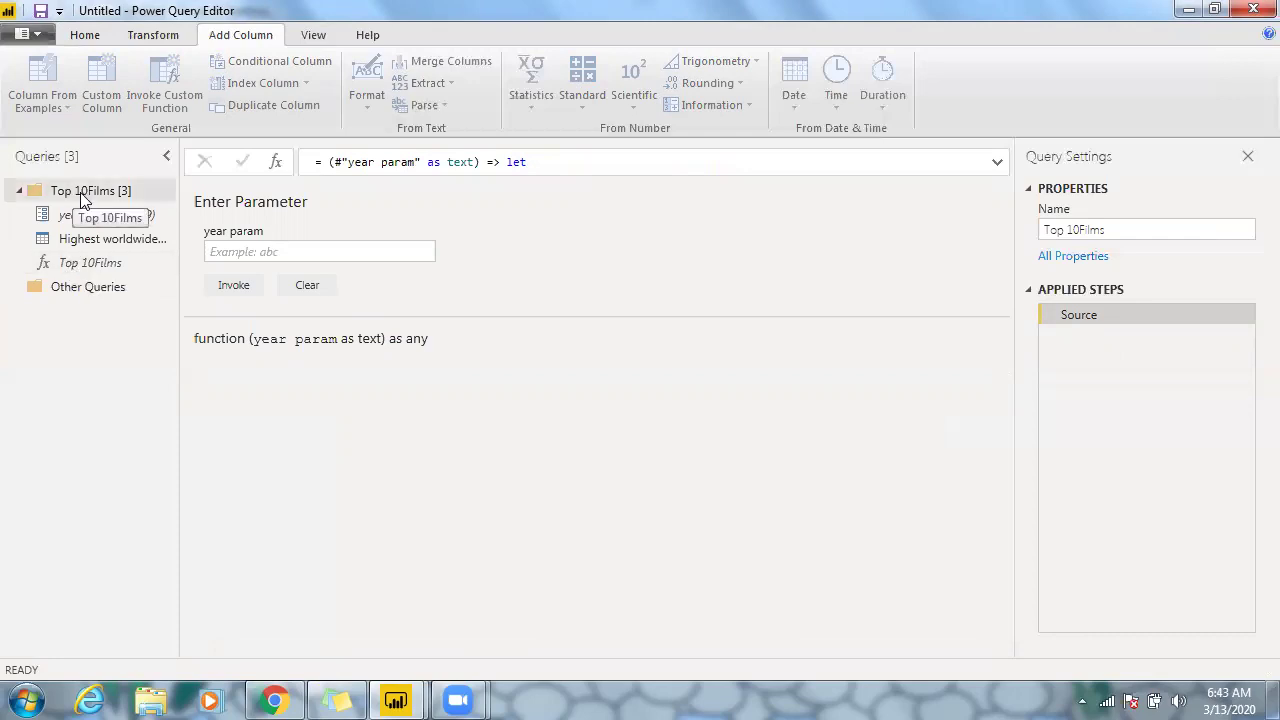
left_click(80, 270)
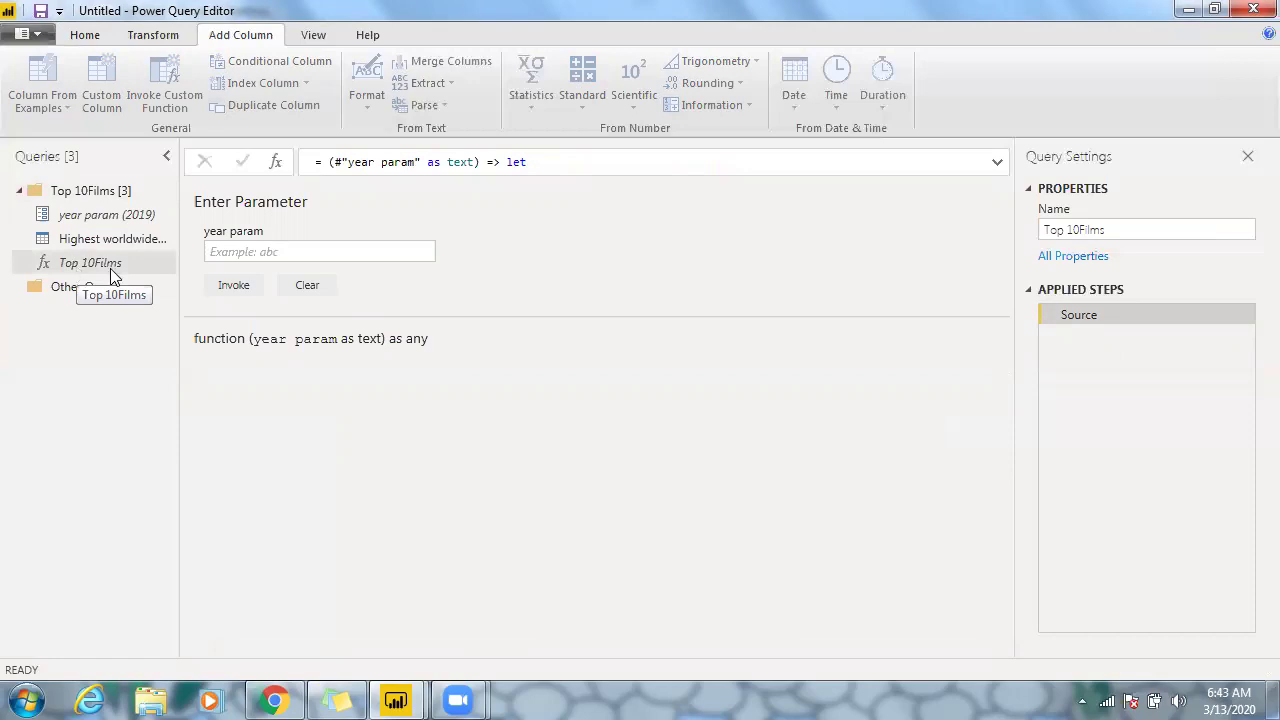
left_click(238, 252)
left_click(237, 253)
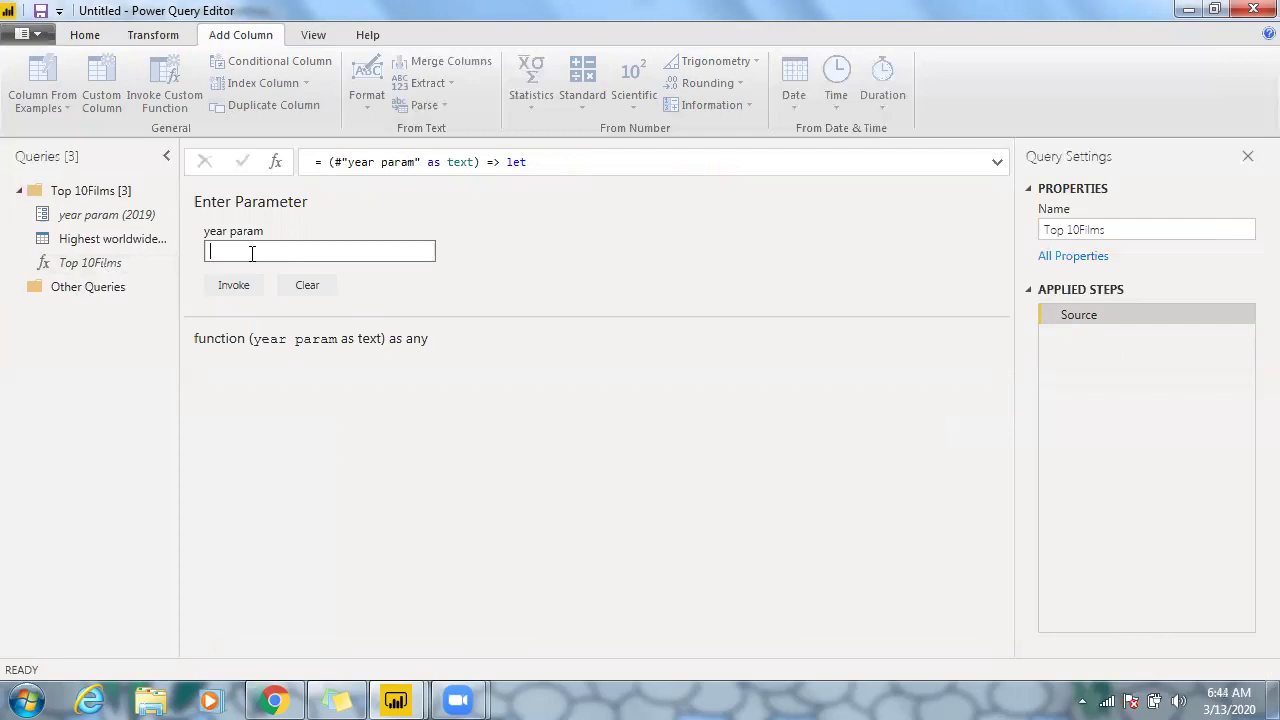
type("2018")
left_click(233, 290)
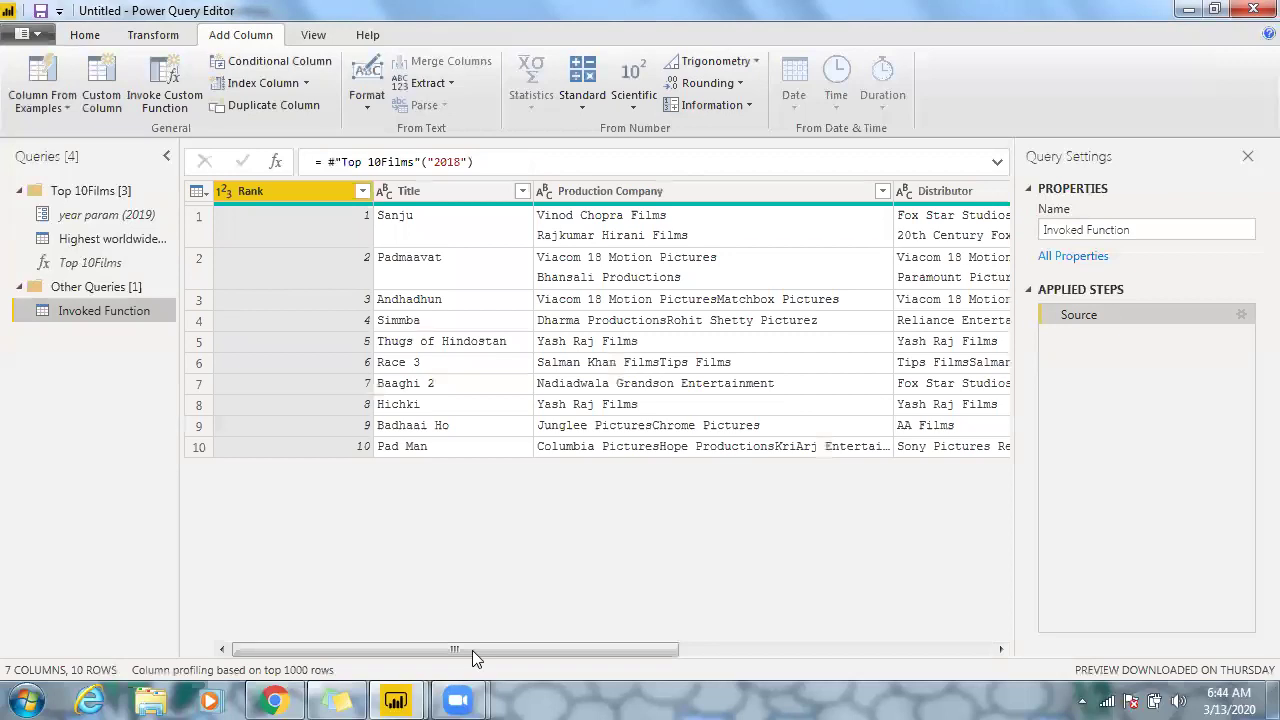
left_click_drag(472, 650, 786, 650)
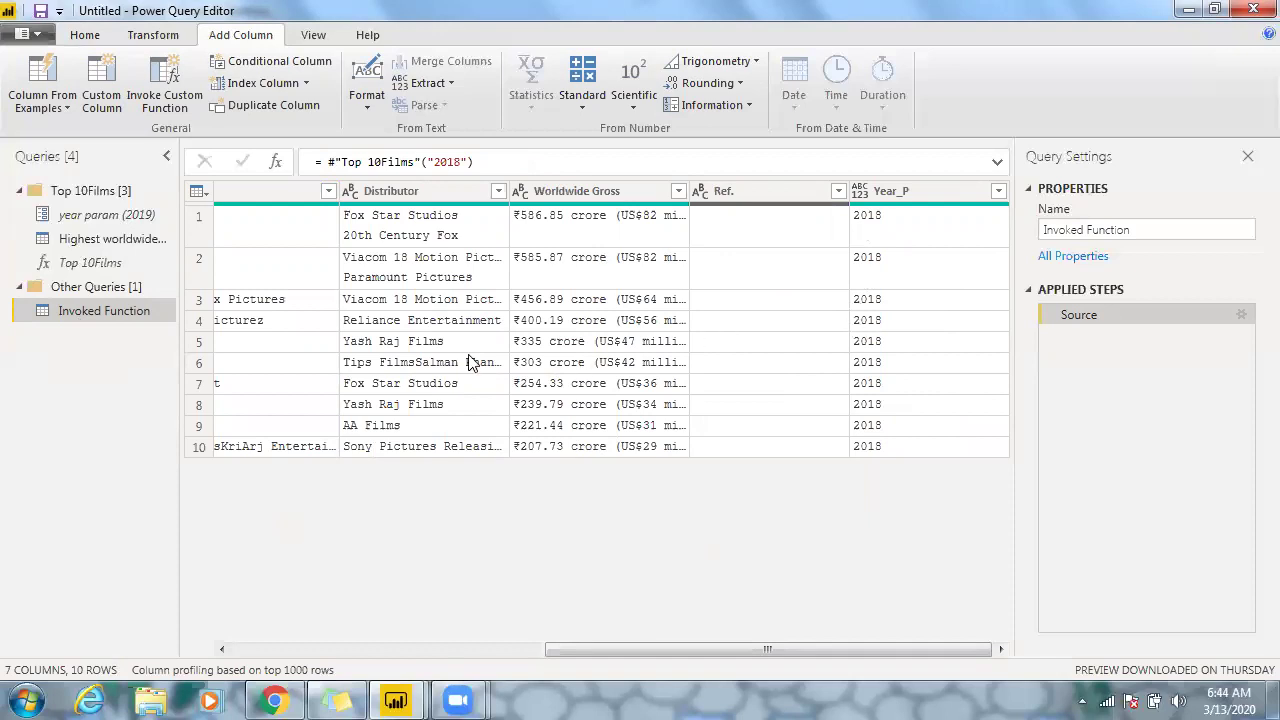
- Start a manually entered table with a column named Year containing the values 2018 and 2019
left_click(85, 35)
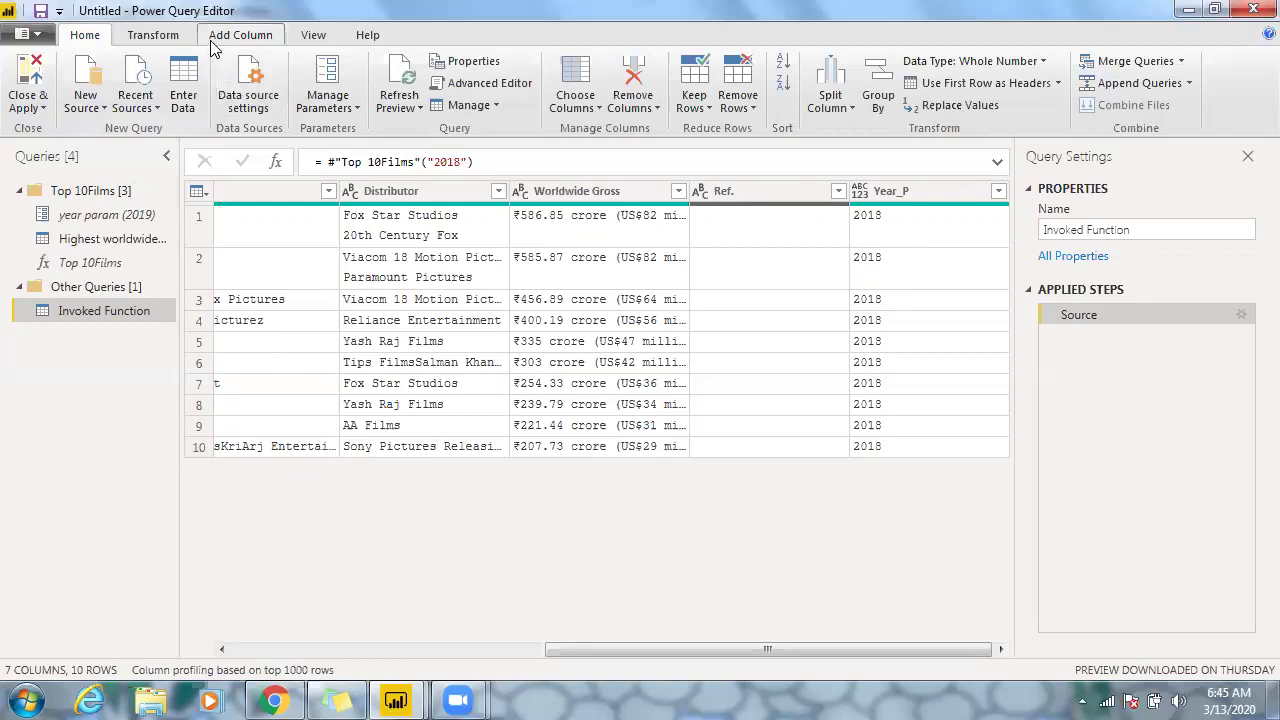
left_click(183, 85)
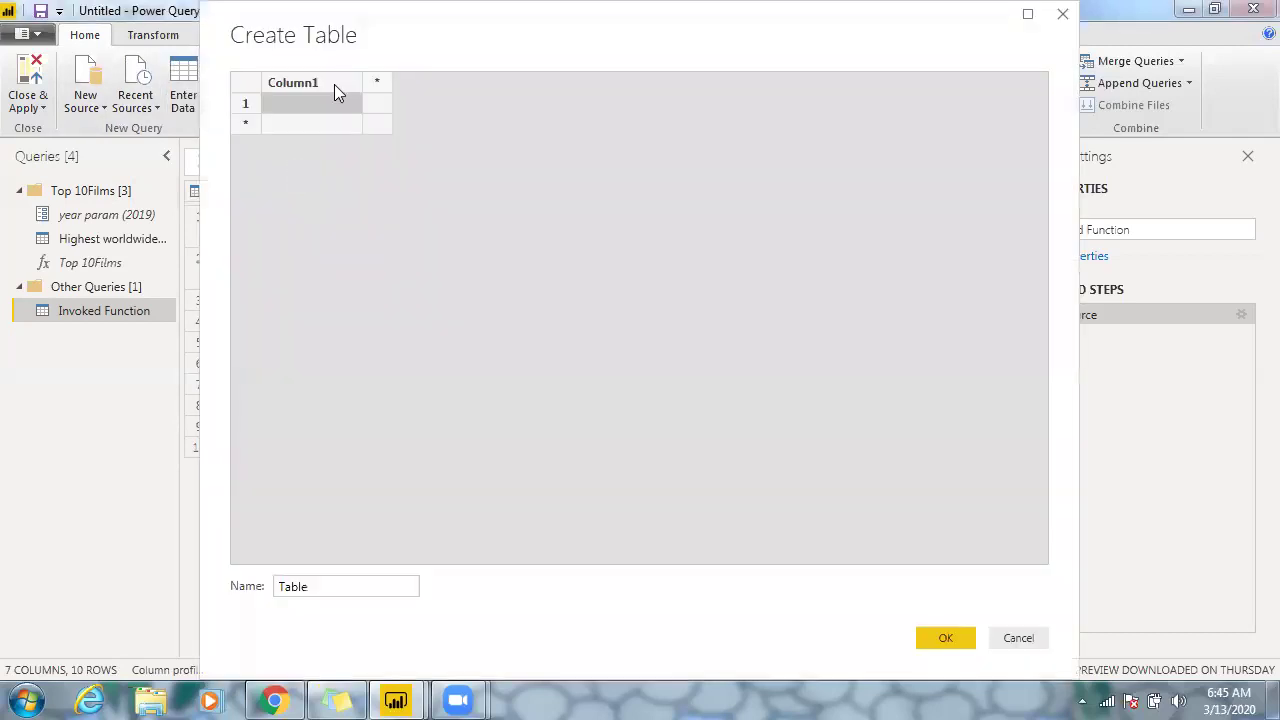
left_click(334, 84)
type("Ye")
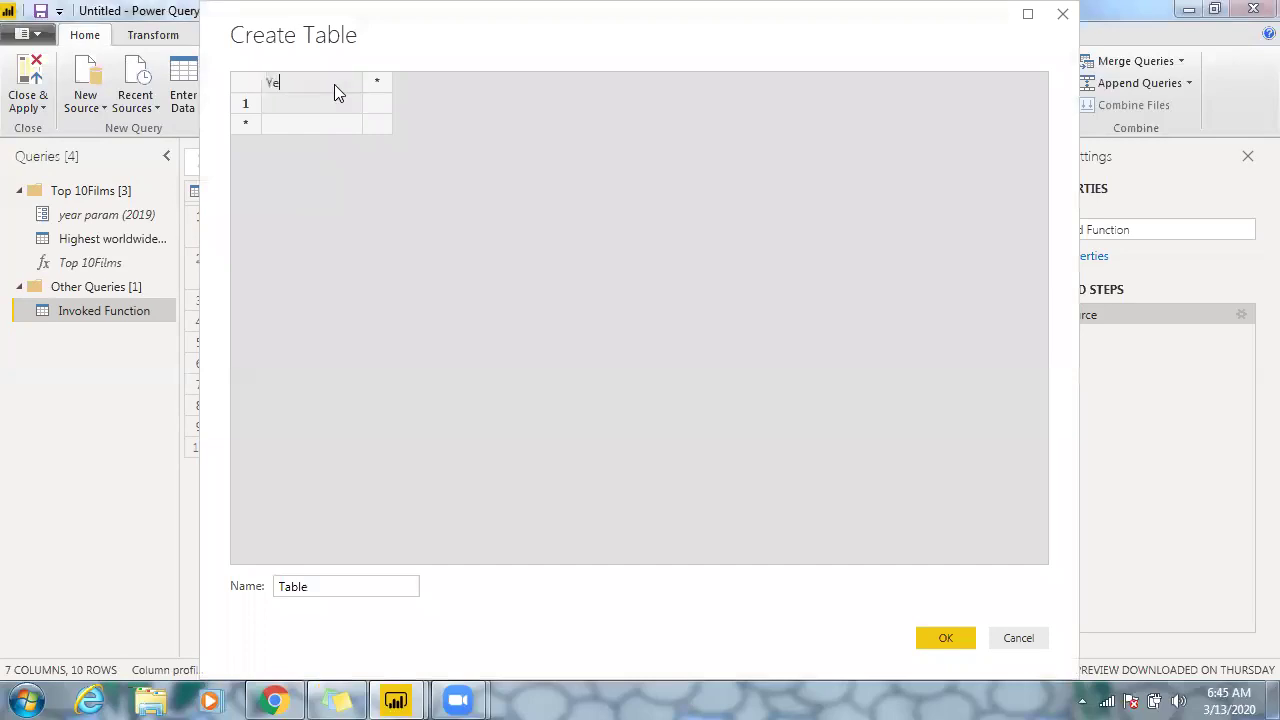
type("ar")
left_click(282, 106)
type("2018")
key("Return")
type("20")
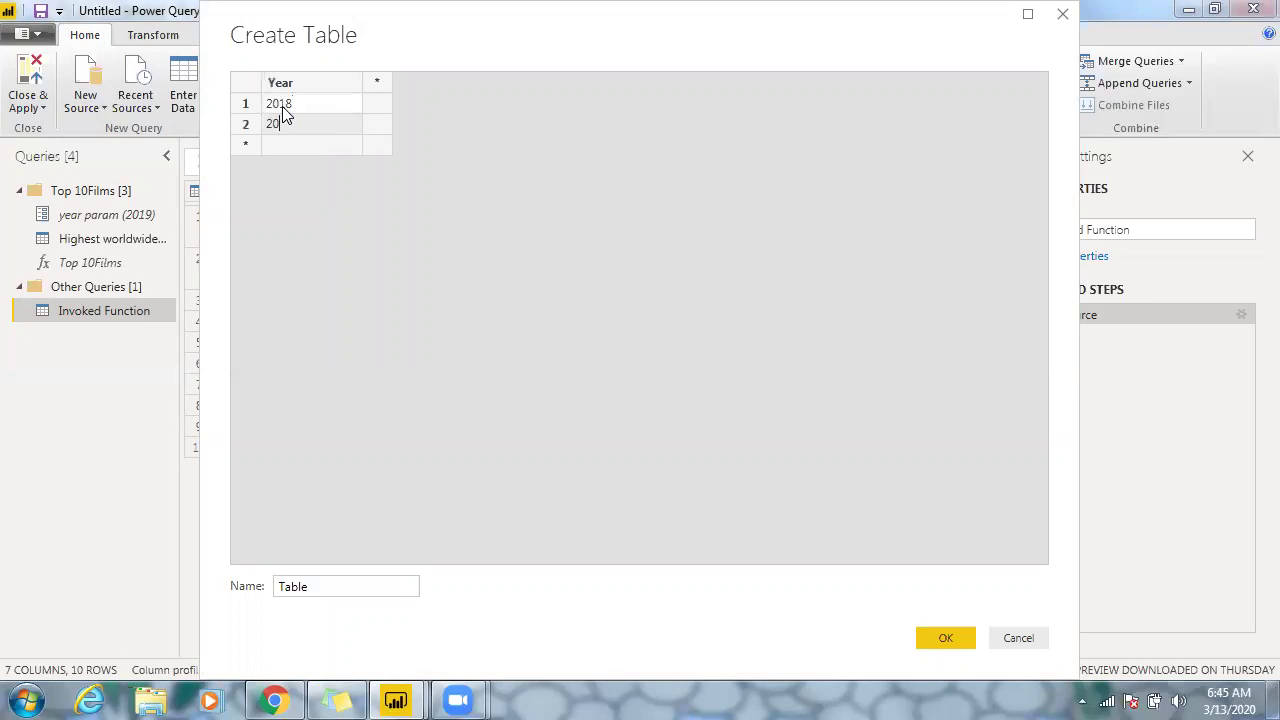
type("19")
- Name the manually entered table Year Table and create it
left_click(318, 578)
key("BackSpace")
key("BackSpace")
key("BackSpace")
key("BackSpace")
key("BackSpace")
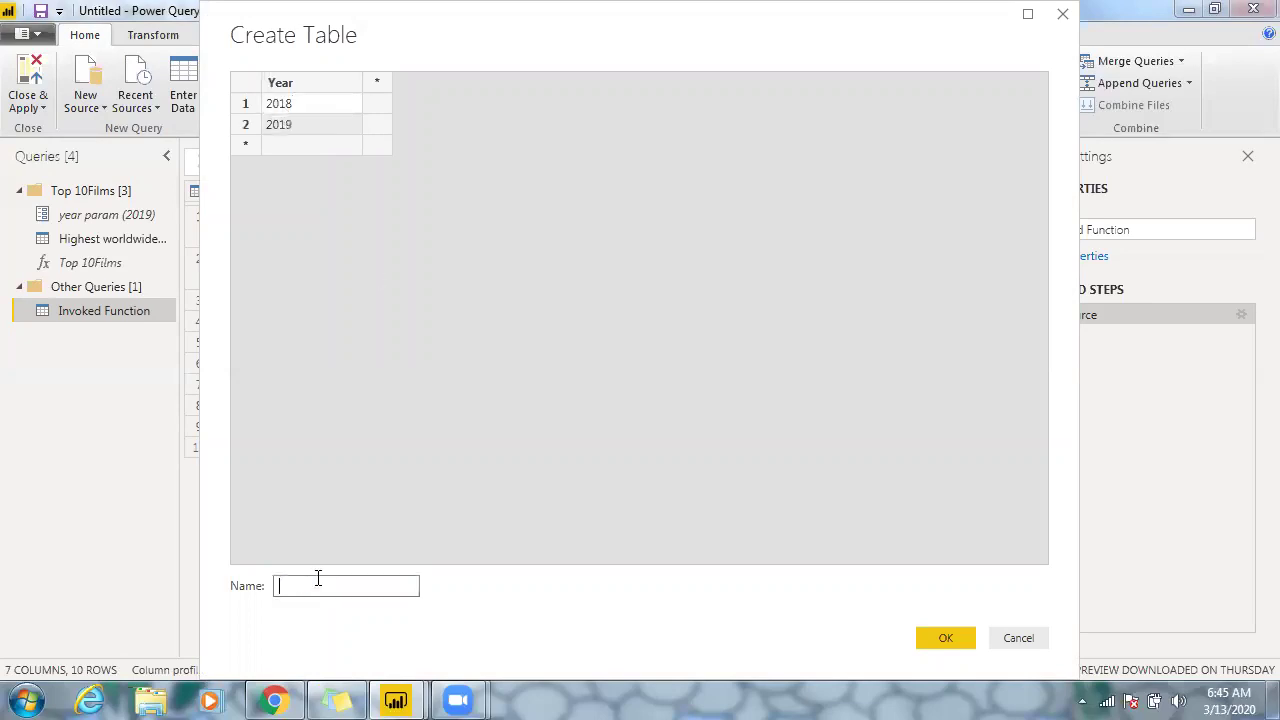
type("Year")
type("Table")
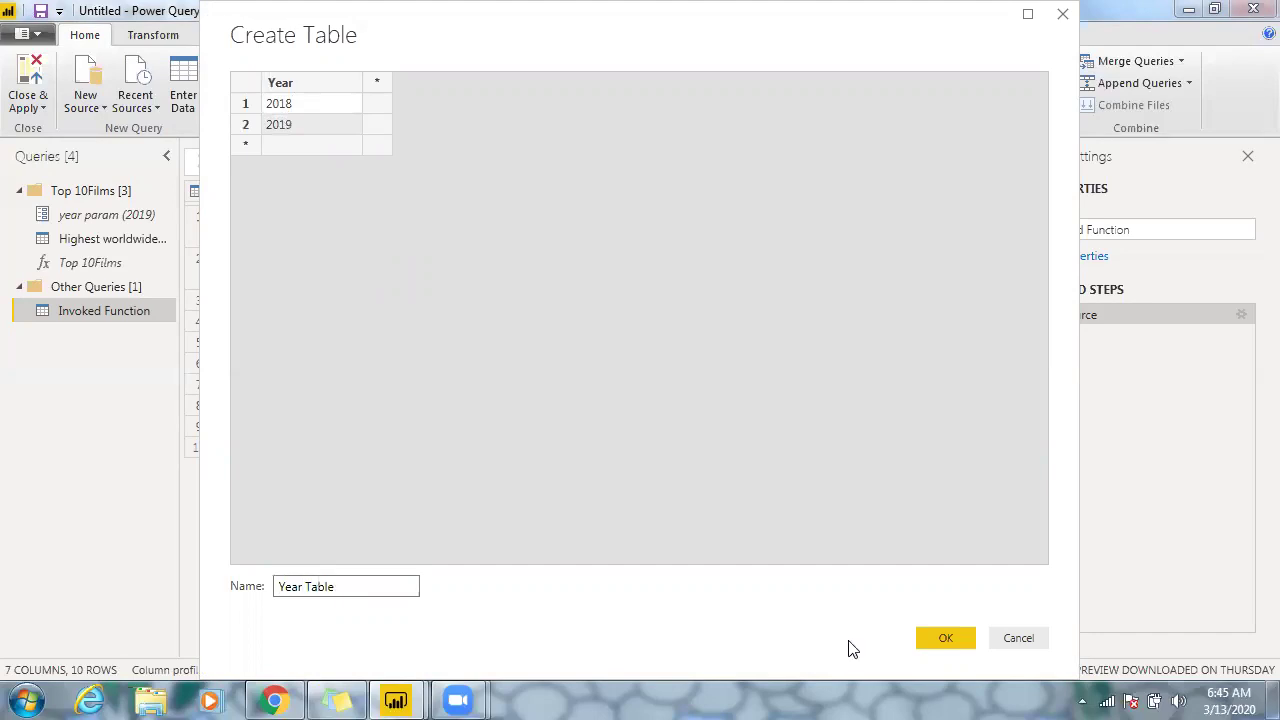
left_click(954, 638)
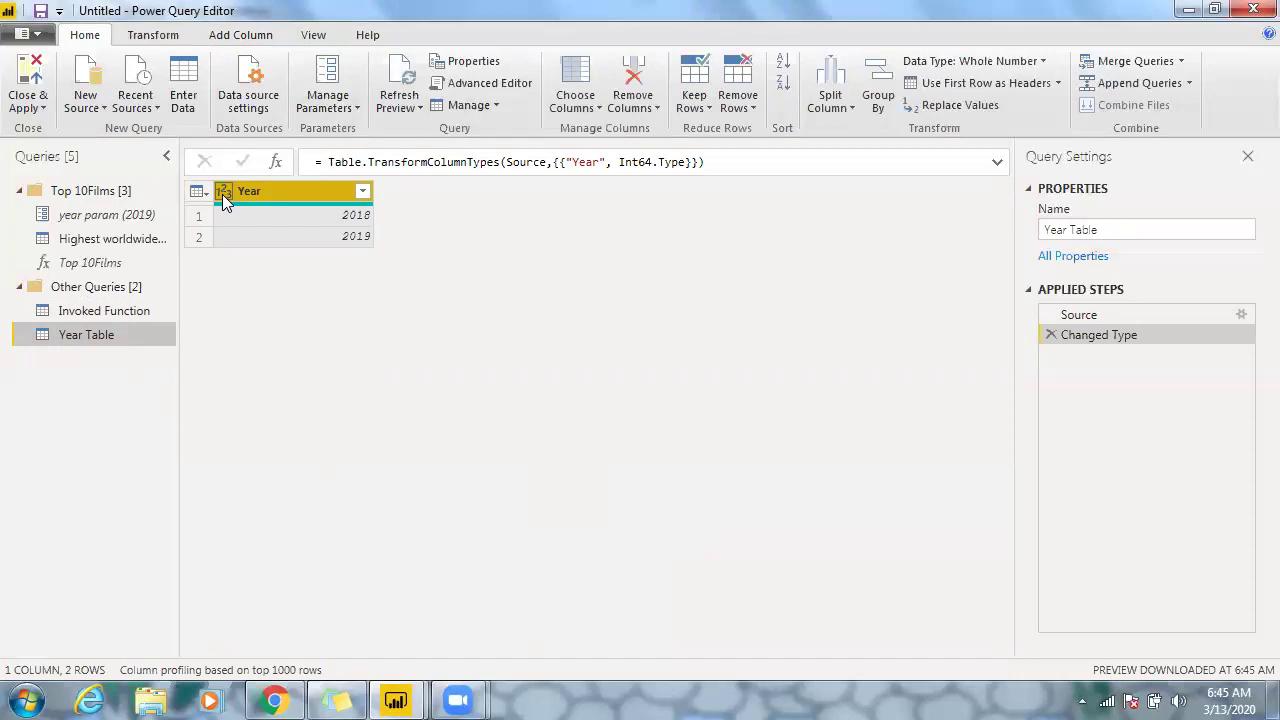
- Change the data type of the Year column in Year Table to Text, replacing the current type conversion
left_click(222, 194)
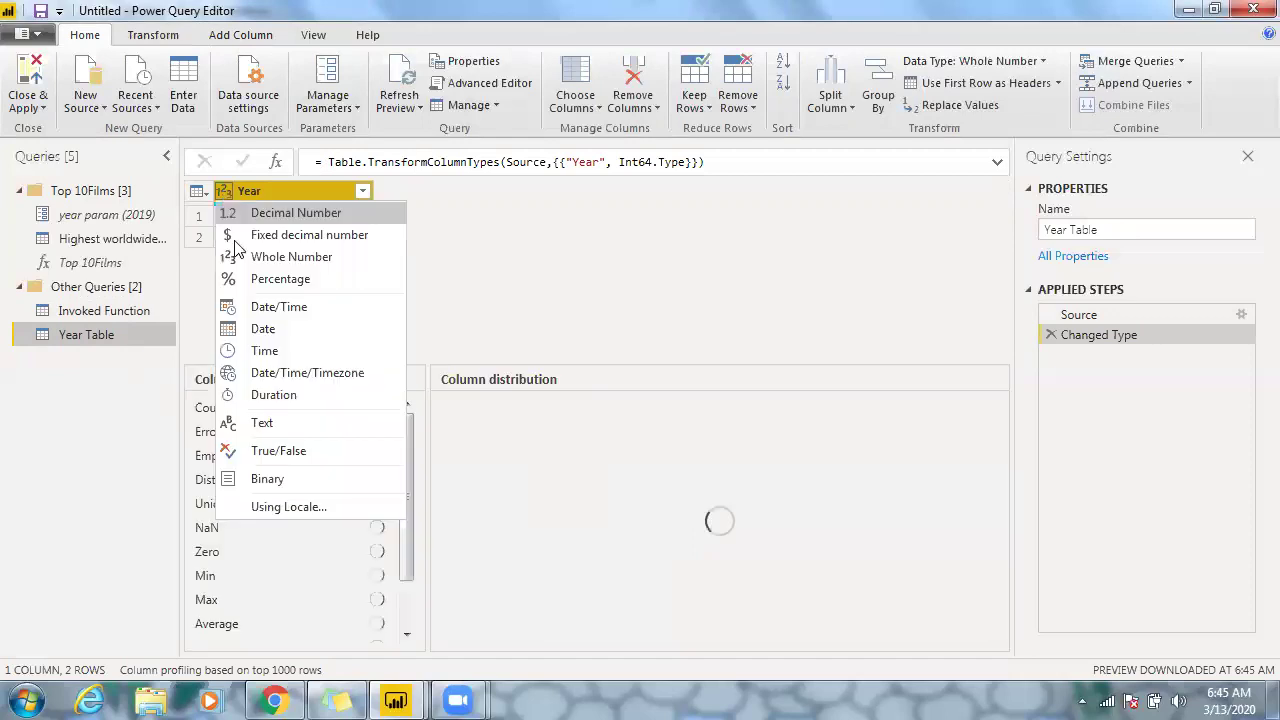
left_click(260, 423)
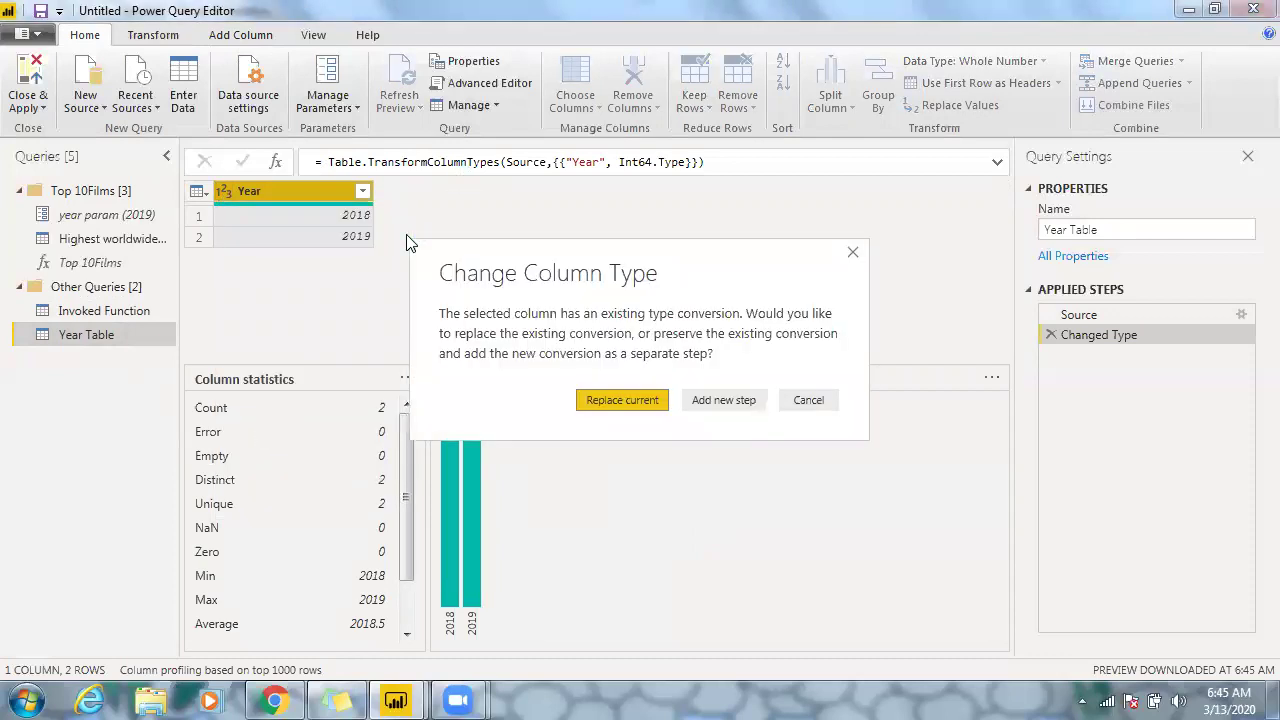
left_click(624, 402)
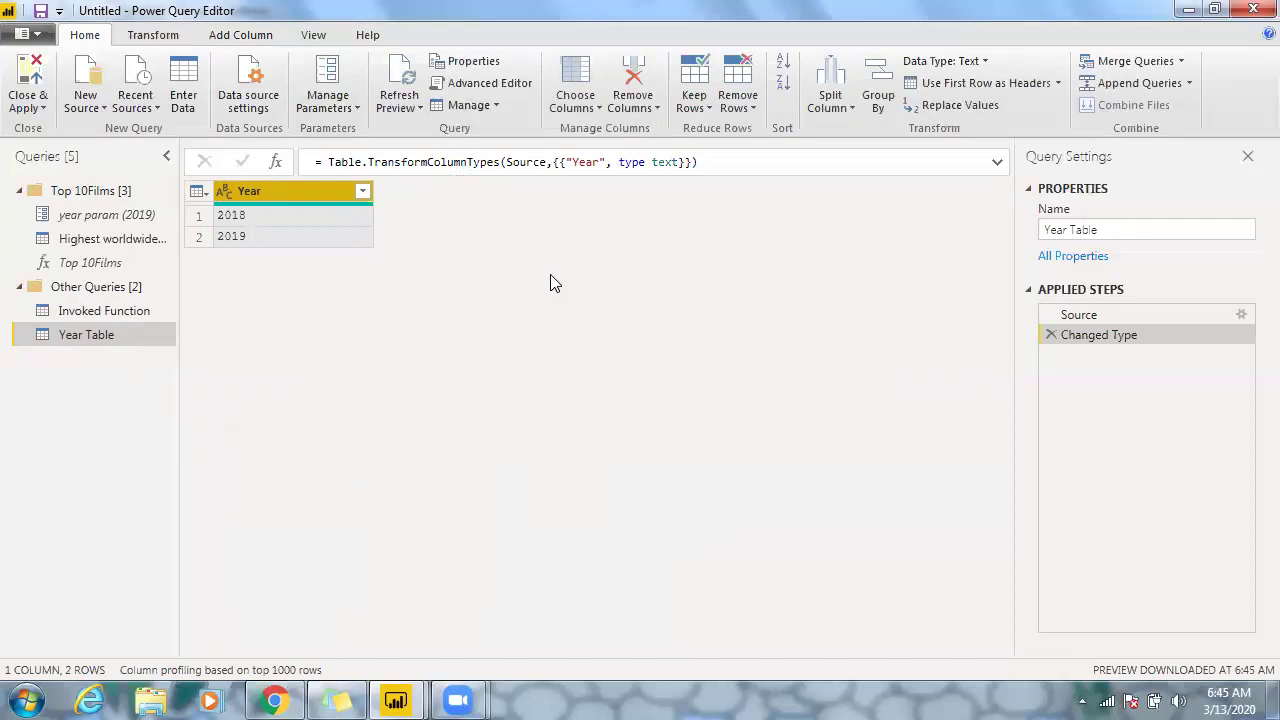
left_click(84, 338)
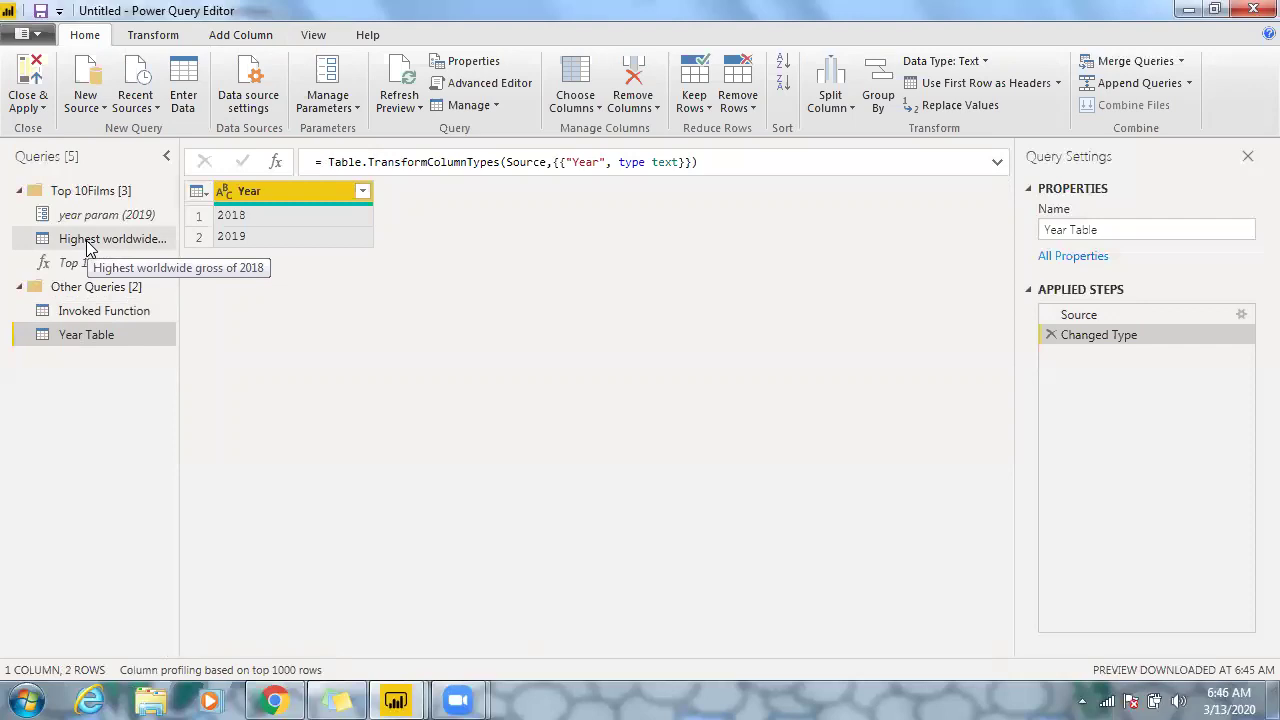
right_click(57, 341)
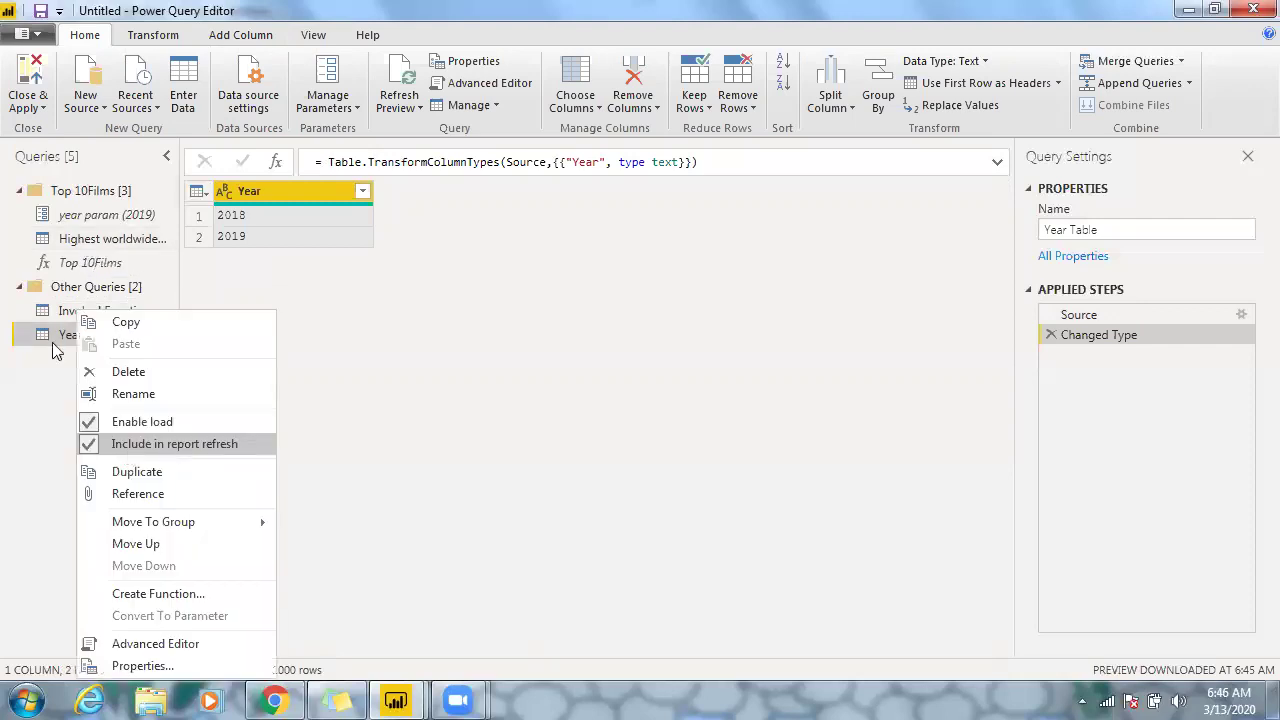
left_click(72, 318)
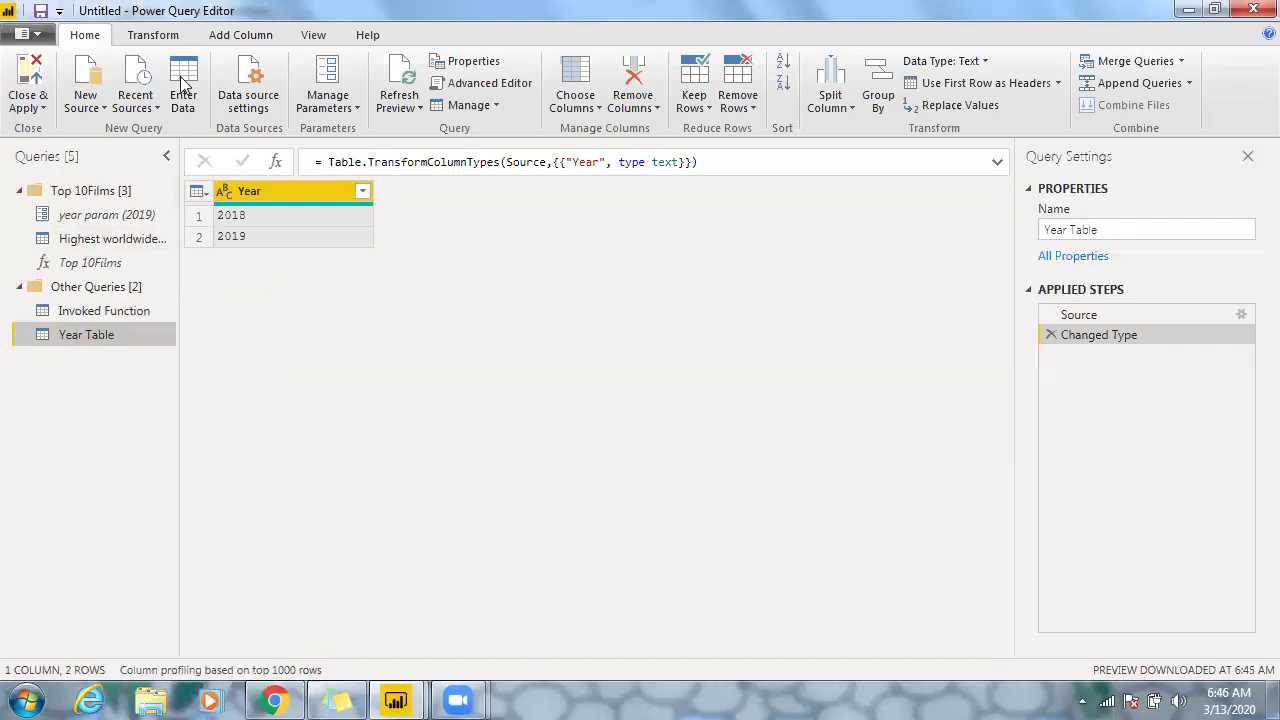
- Invoke the custom function Top 10Films for each Year Table row with the Year column as year param, ignoring privacy level checks for this file
left_click(212, 38)
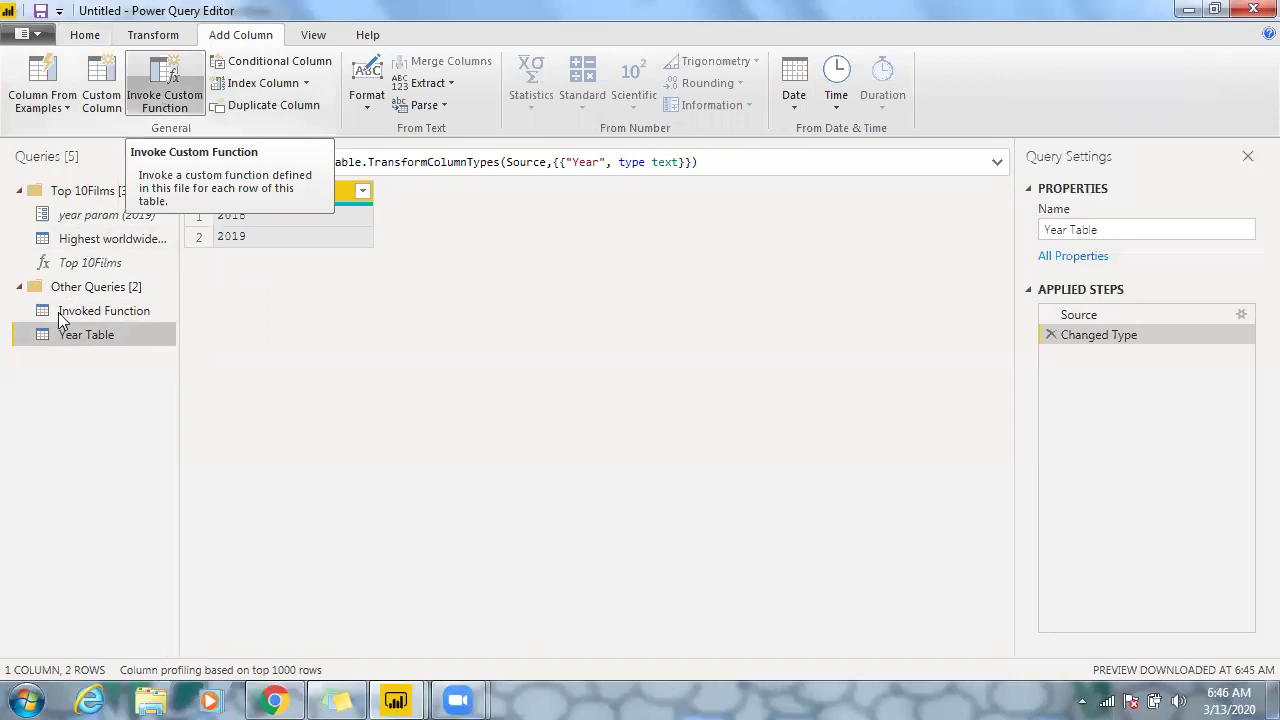
left_click(170, 95)
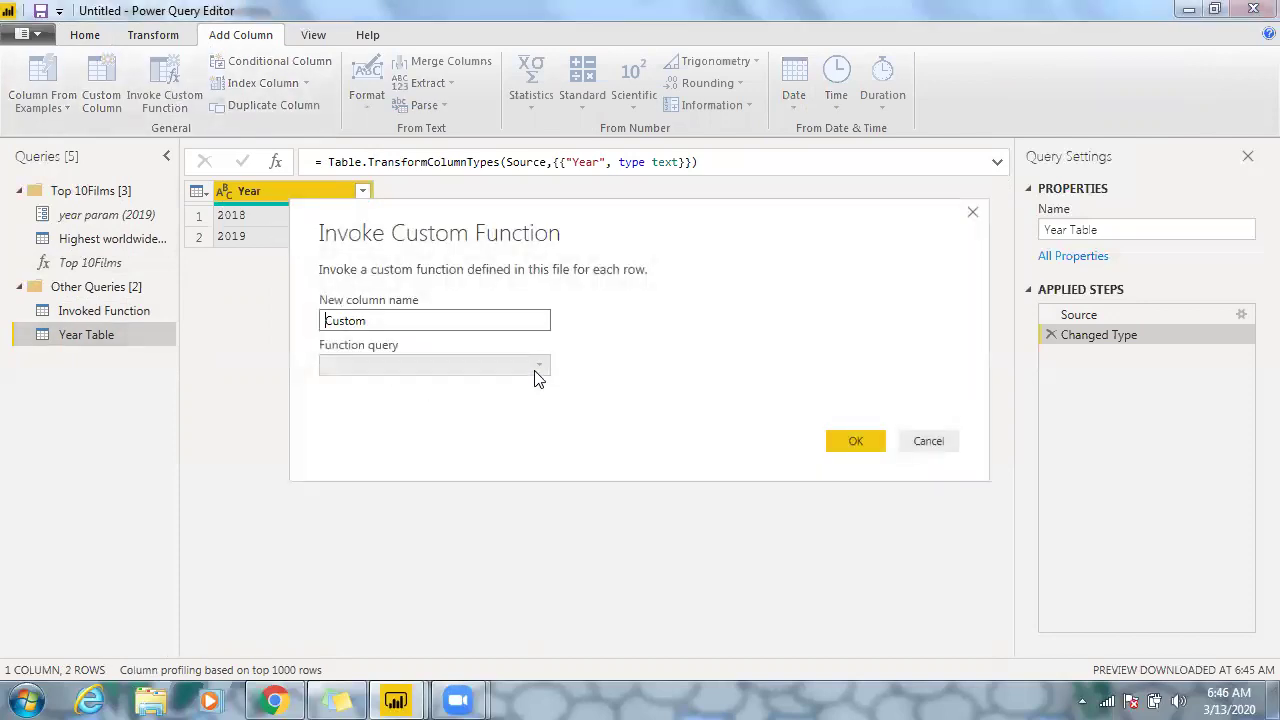
left_click(530, 368)
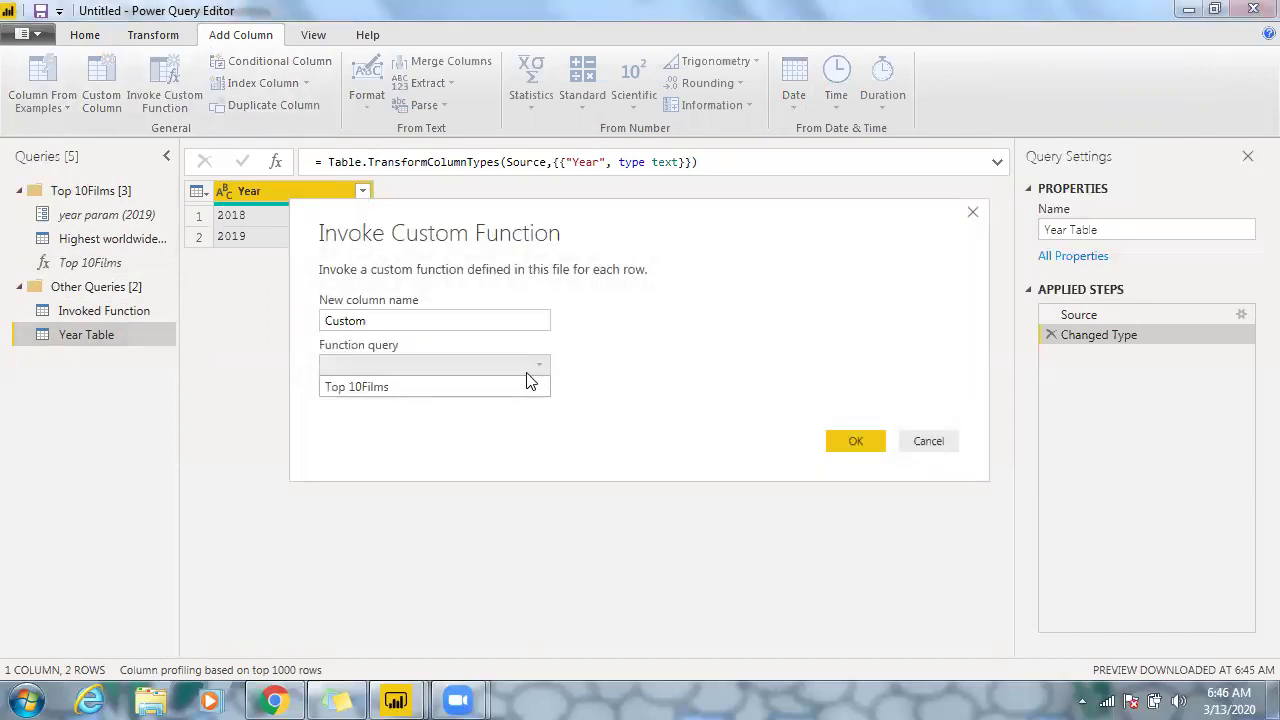
left_click(456, 388)
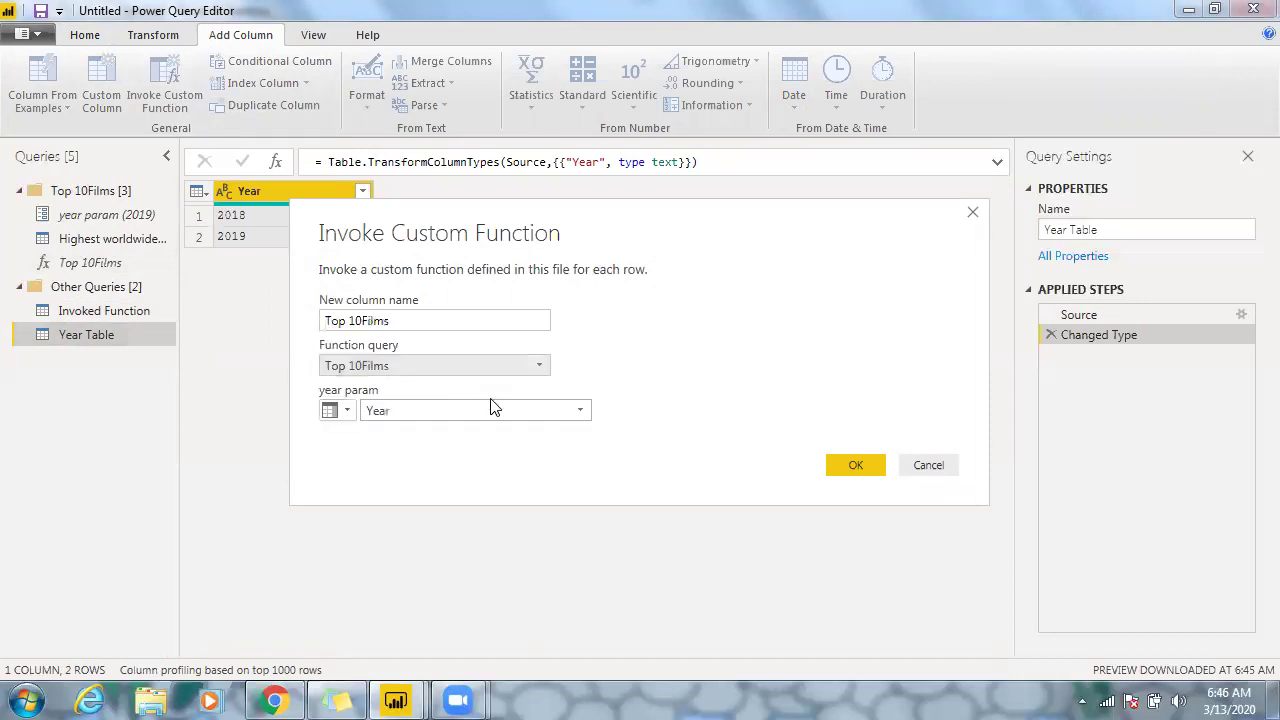
left_click(354, 410)
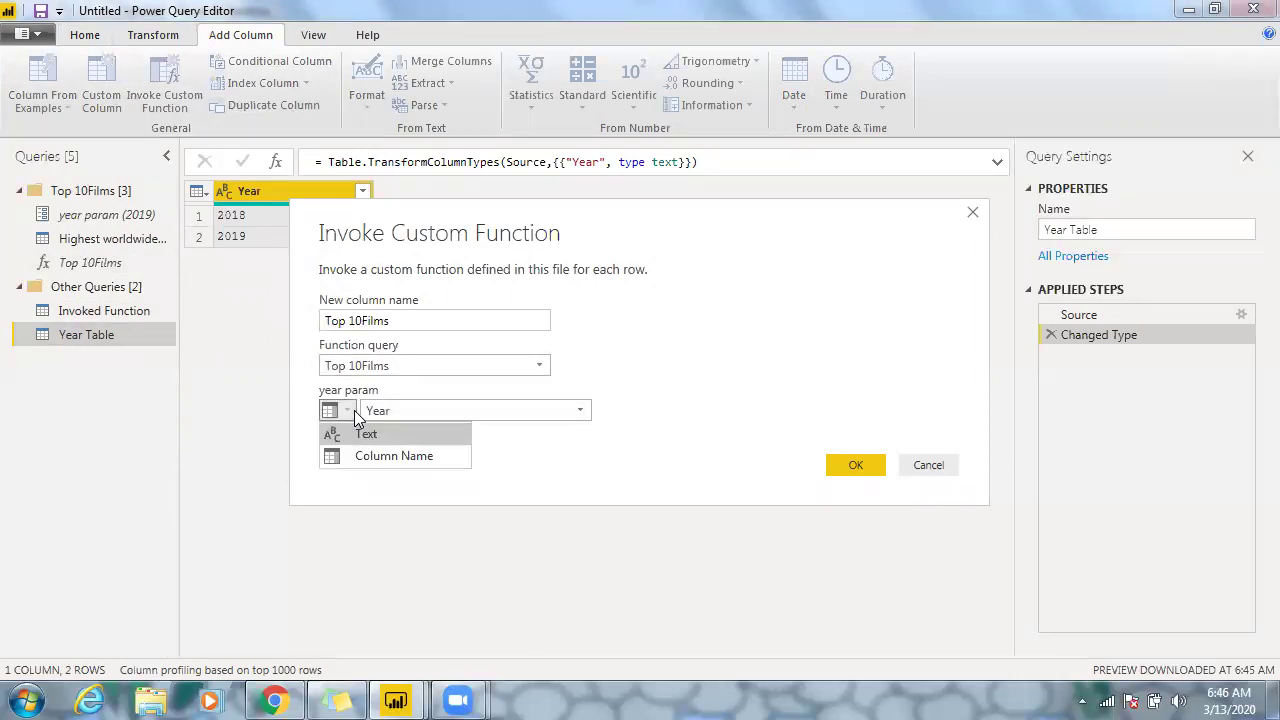
left_click(366, 452)
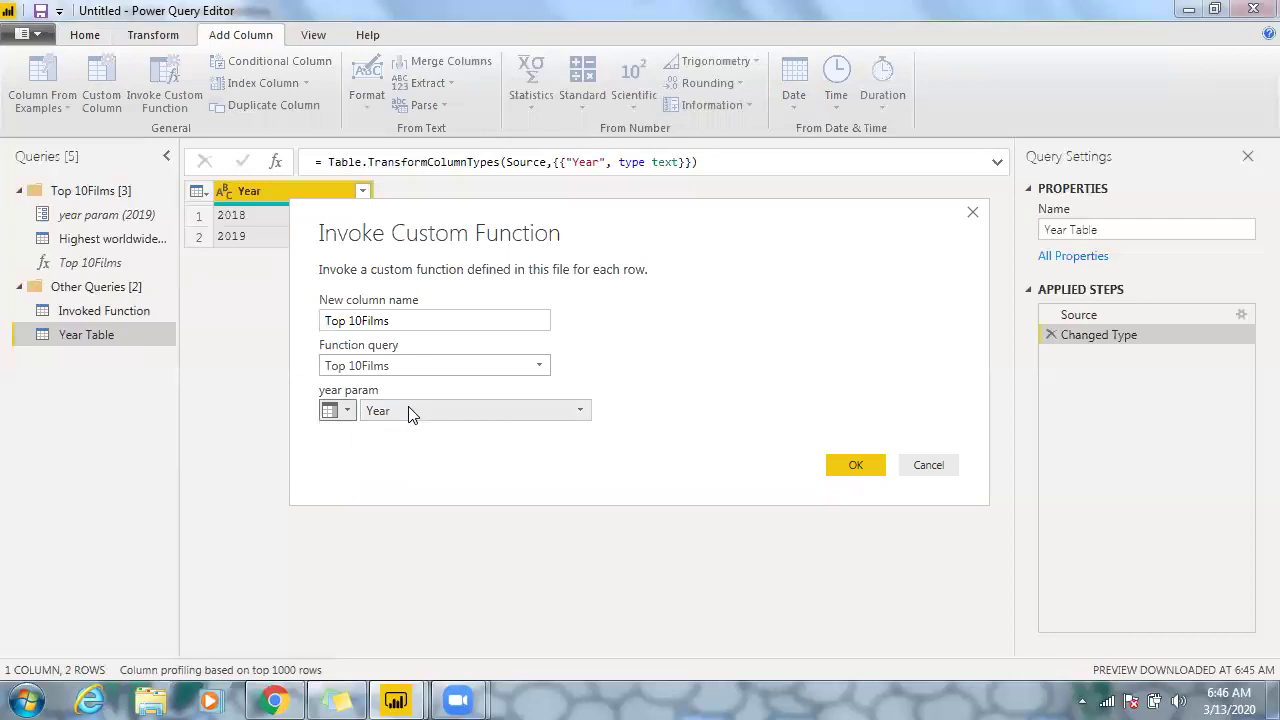
left_click(408, 412)
left_click(405, 414)
left_click(856, 466)
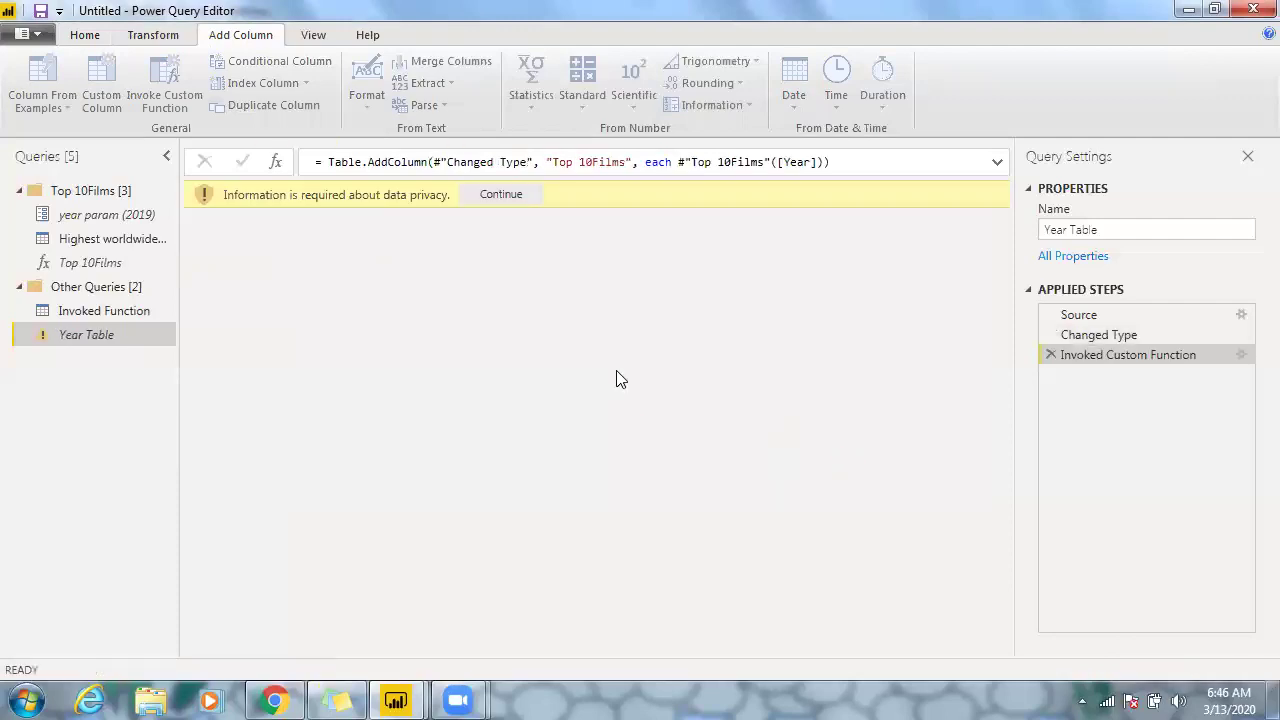
left_click(496, 197)
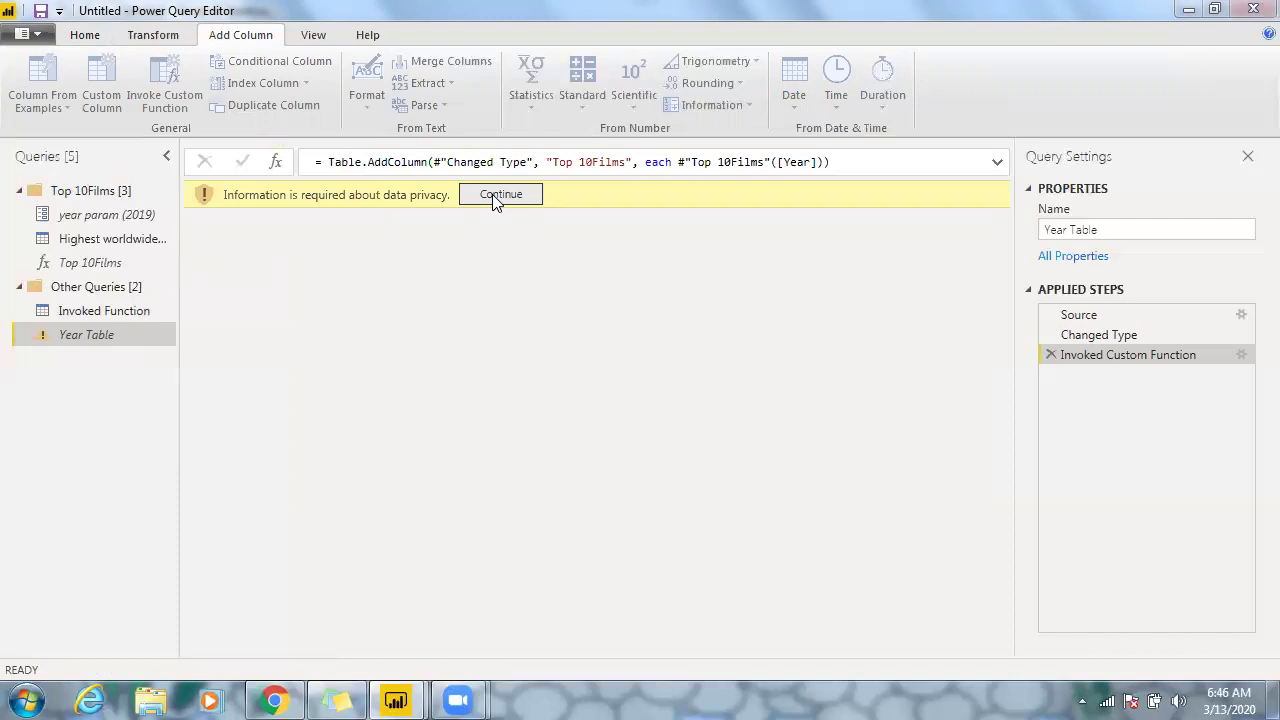
left_click(370, 333)
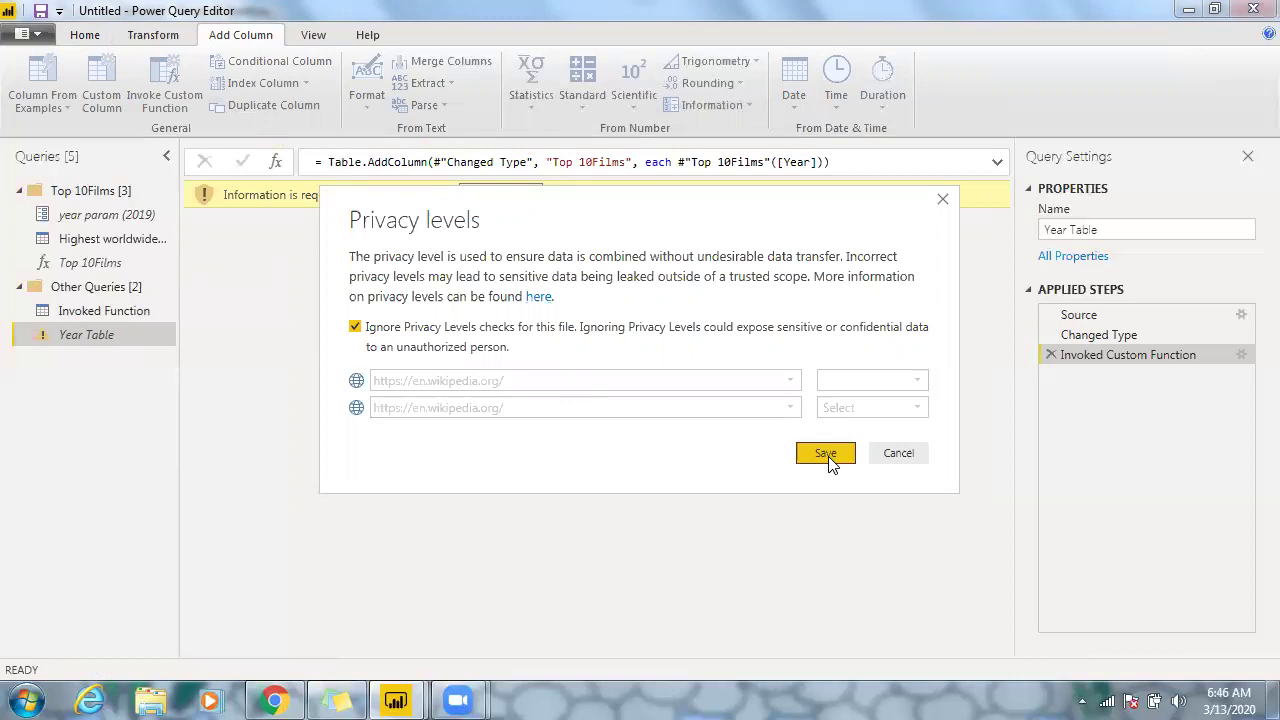
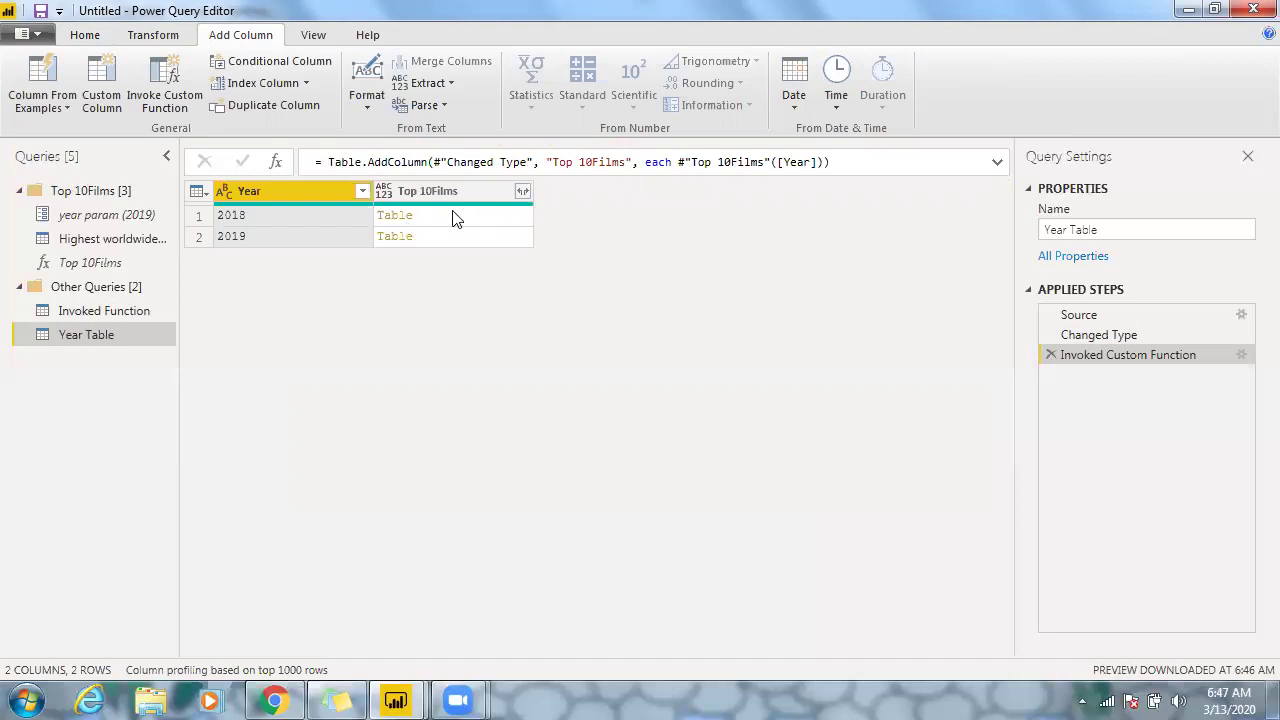
- Expand the Top 10Films column into all its columns, using the original column name as prefix, and review the combined table
left_click(522, 192)
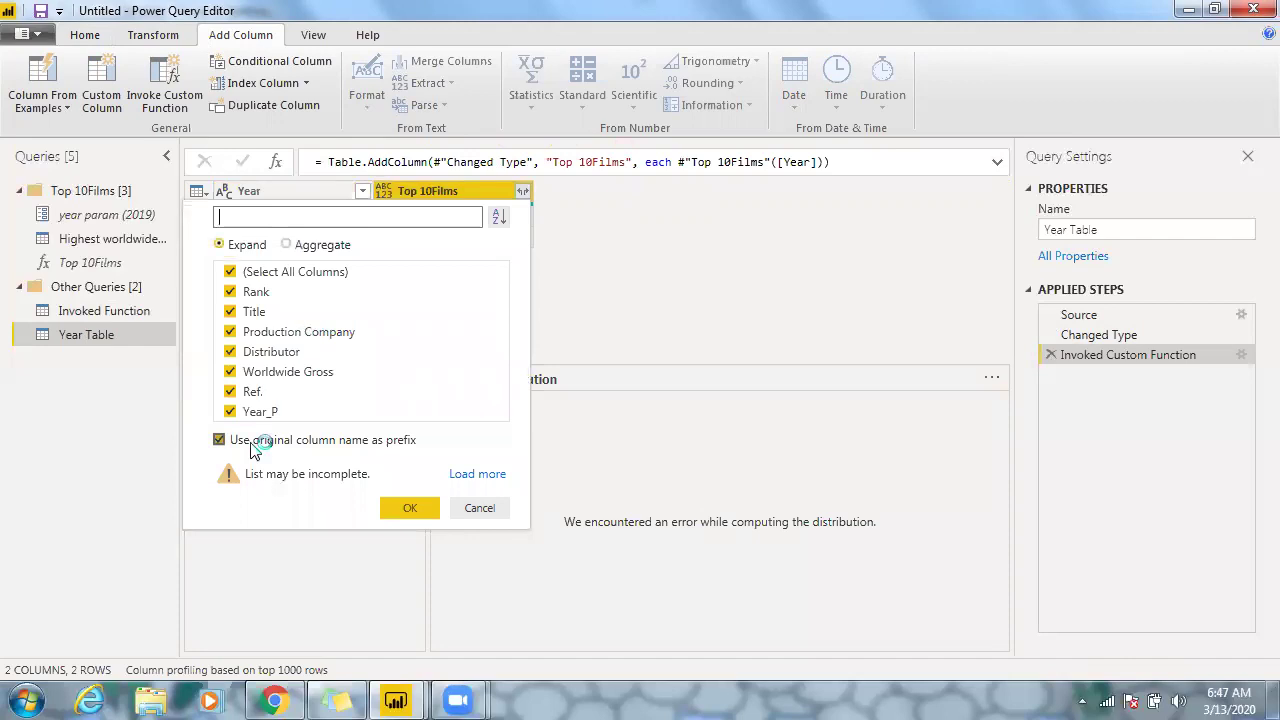
left_click(405, 508)
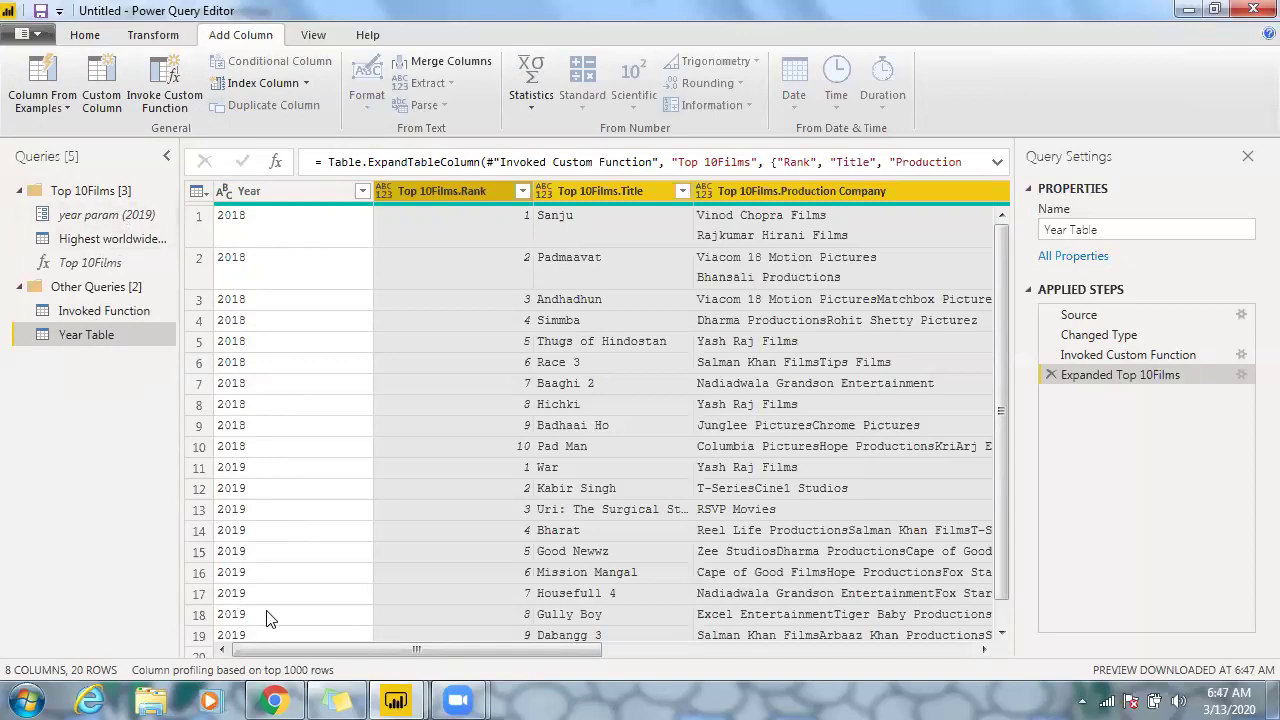
left_click_drag(326, 654, 668, 660)
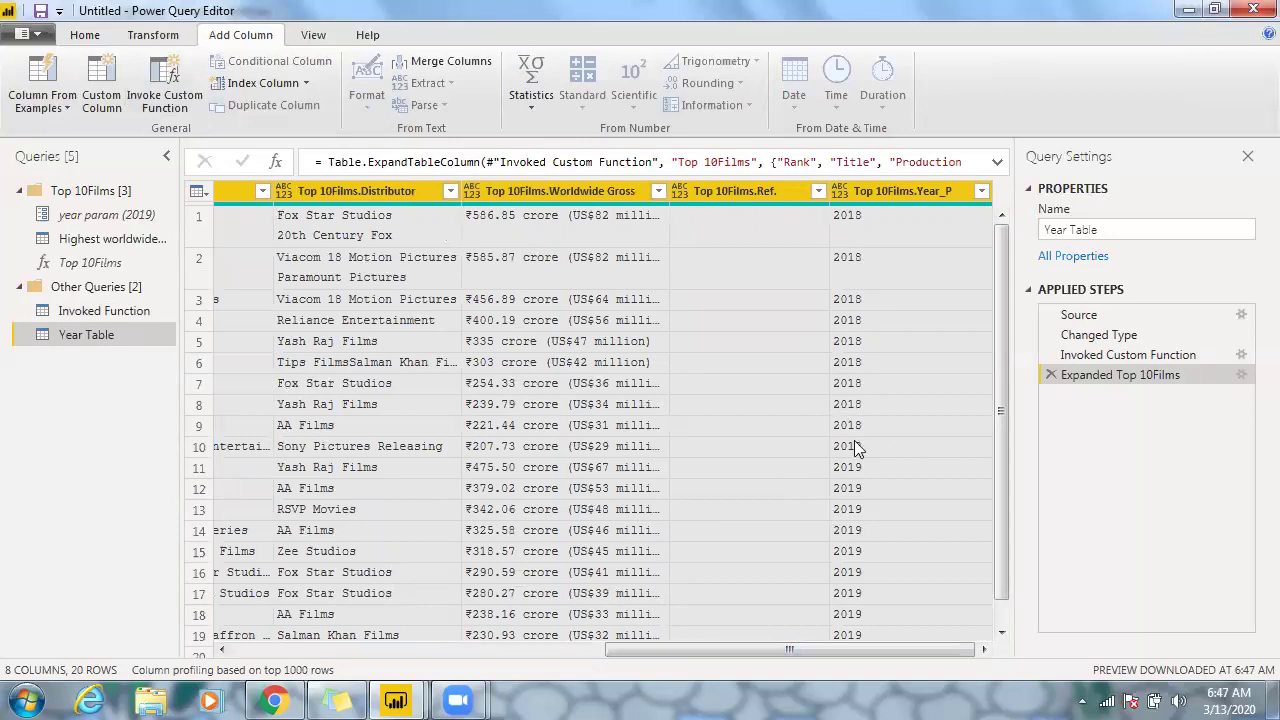
left_click_drag(800, 650, 432, 652)
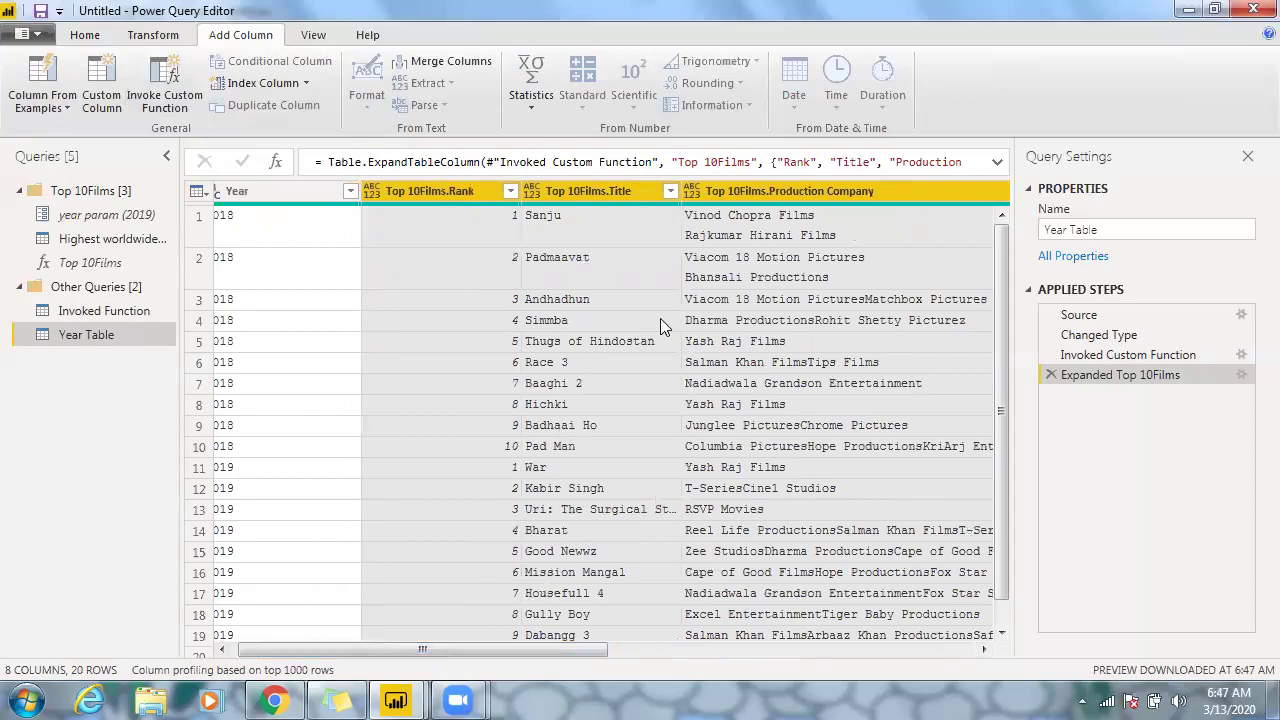